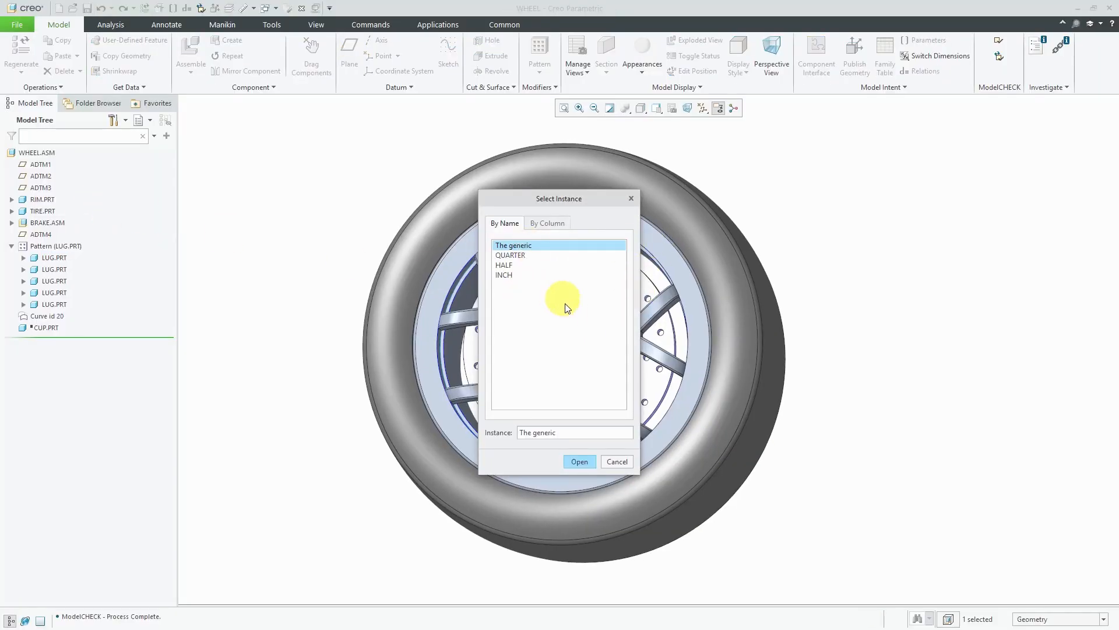
Open the generic lug part and examine the instances in its family table.
left_click(580, 461)
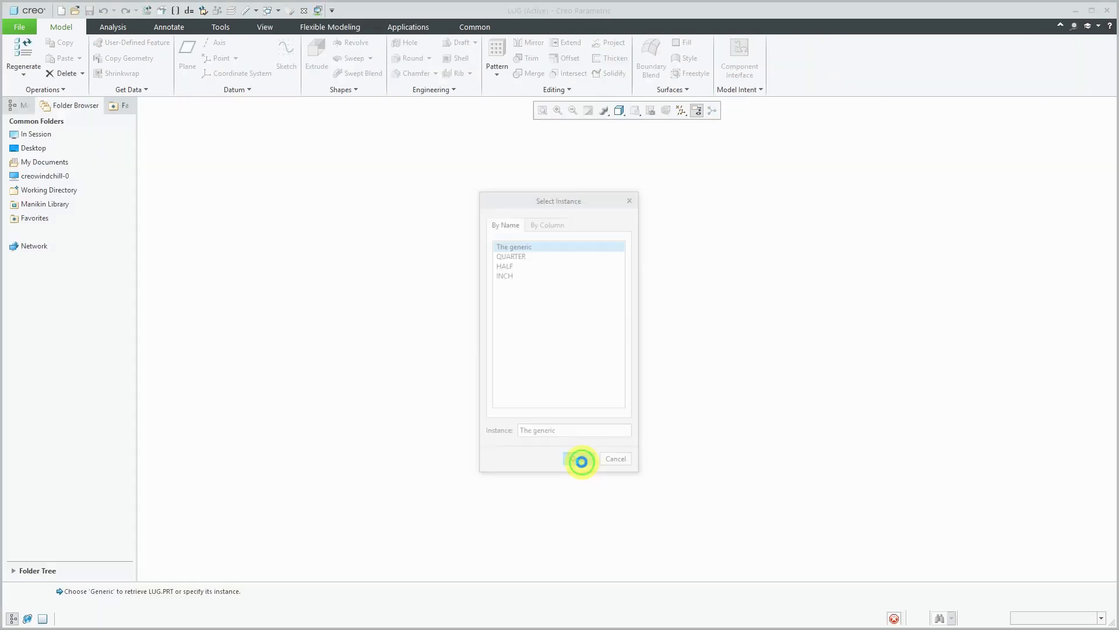
left_click(755, 90)
left_click(754, 119)
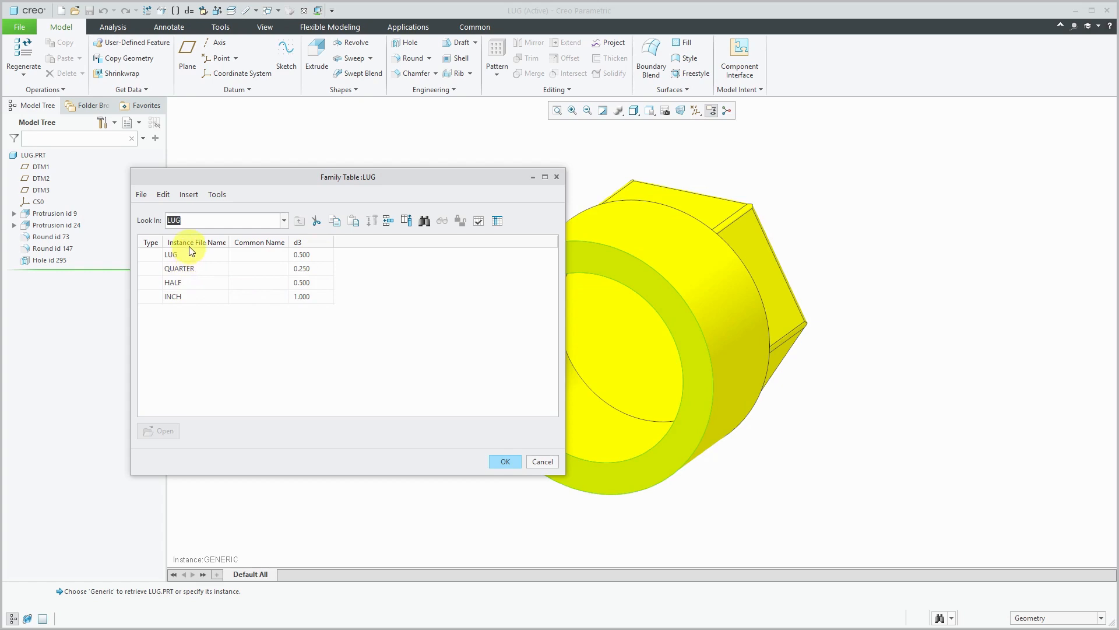
left_click(505, 463)
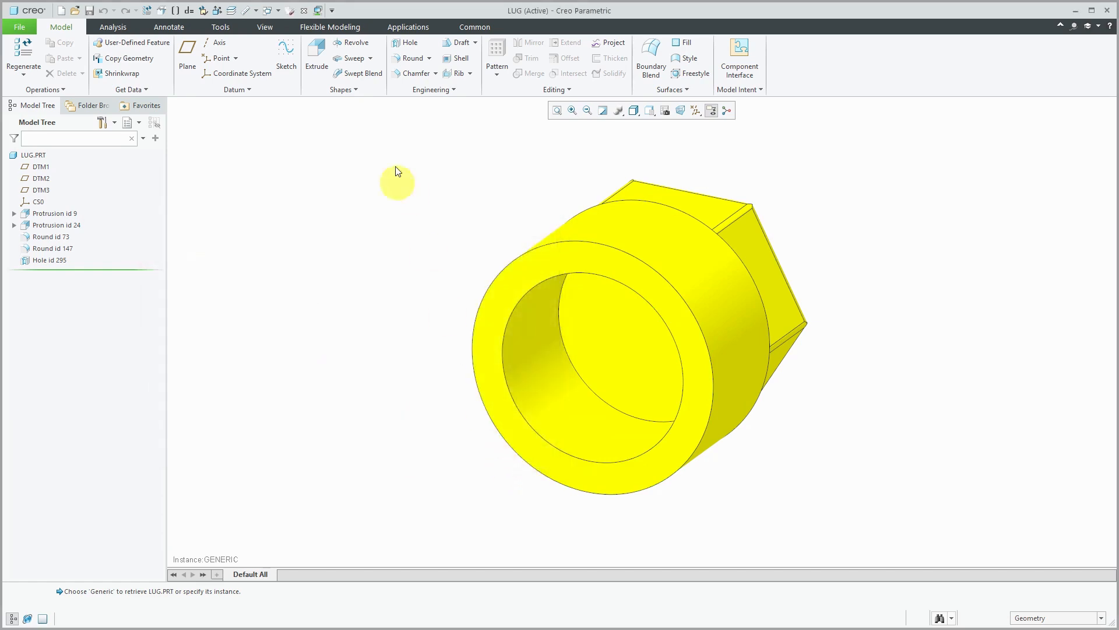
Return to WHEEL.ASM, replace the patterned LUG.PRT components with the HALF family table instance, and expand the pattern.
left_click(276, 12)
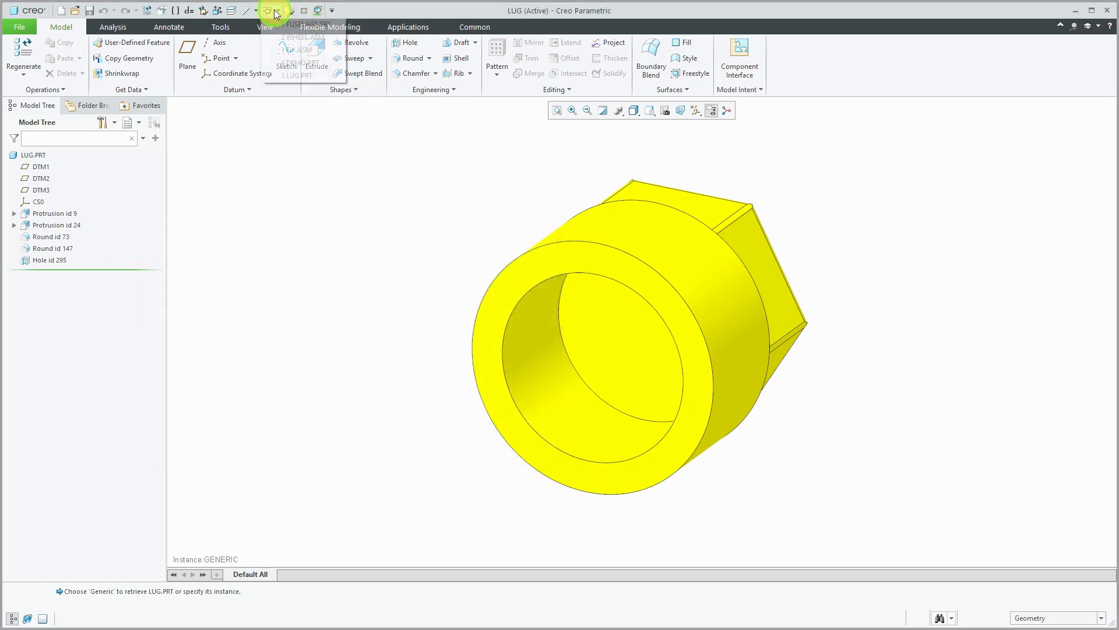
left_click(294, 37)
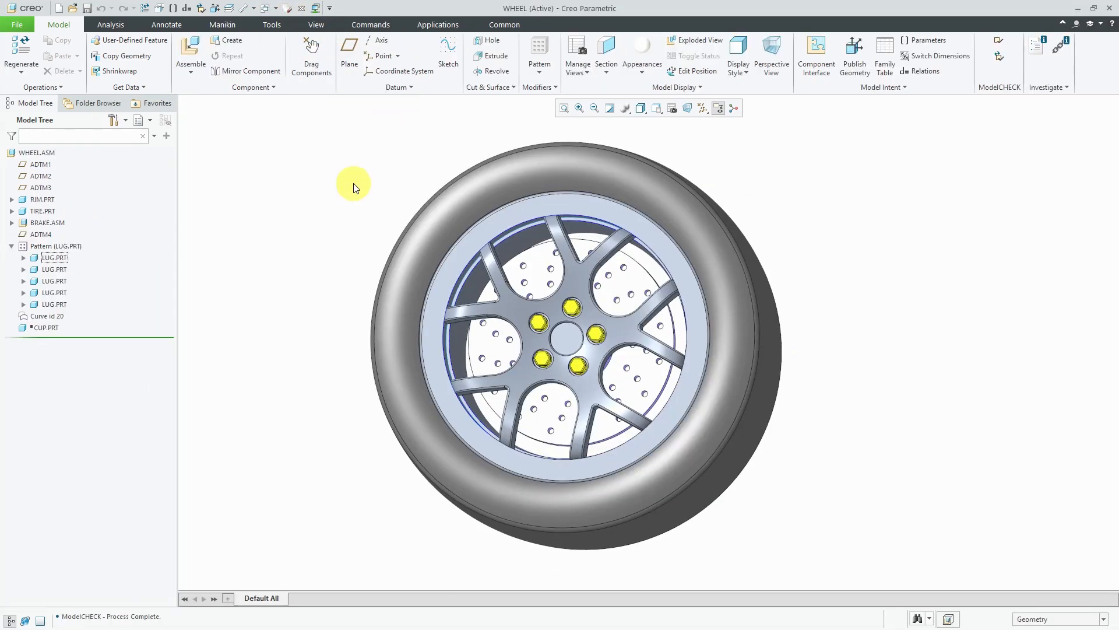
left_click(61, 259)
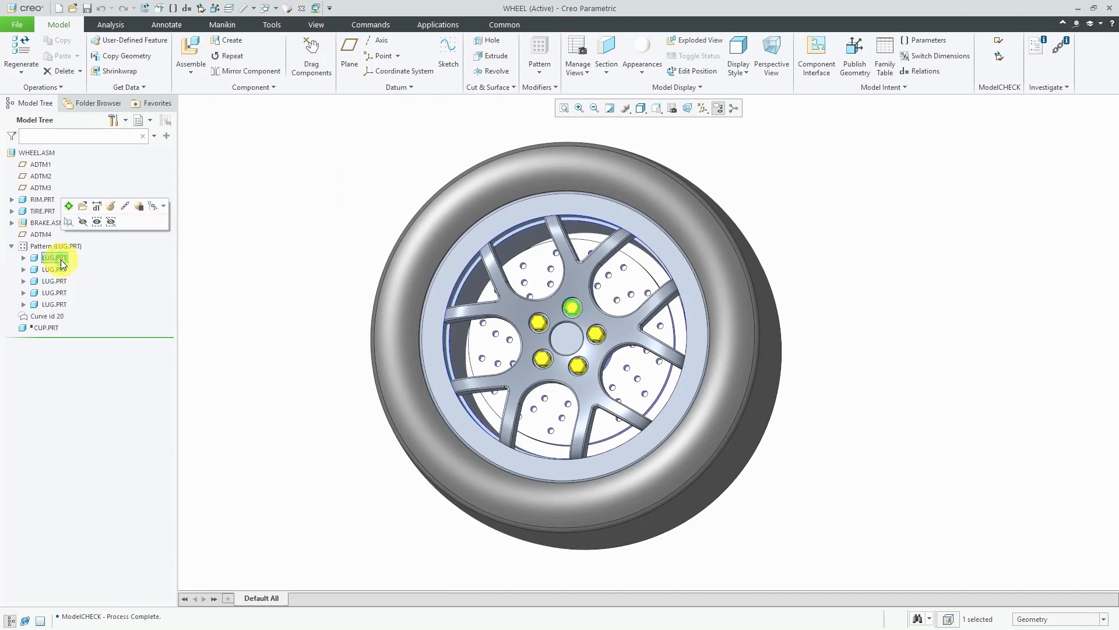
right_click(66, 257)
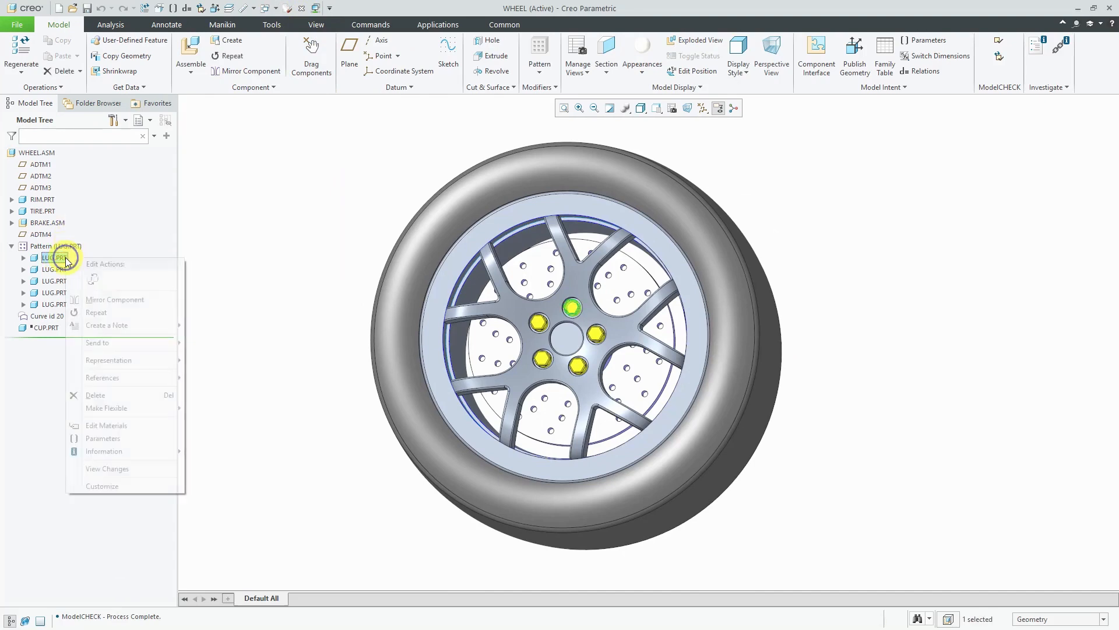
left_click(91, 283)
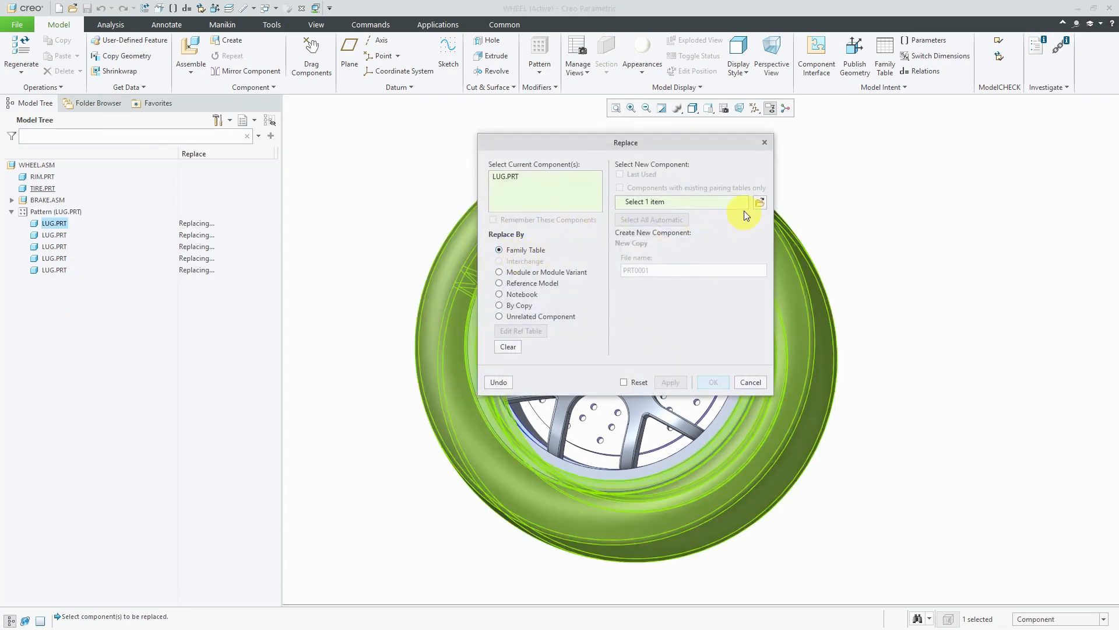
left_click(761, 203)
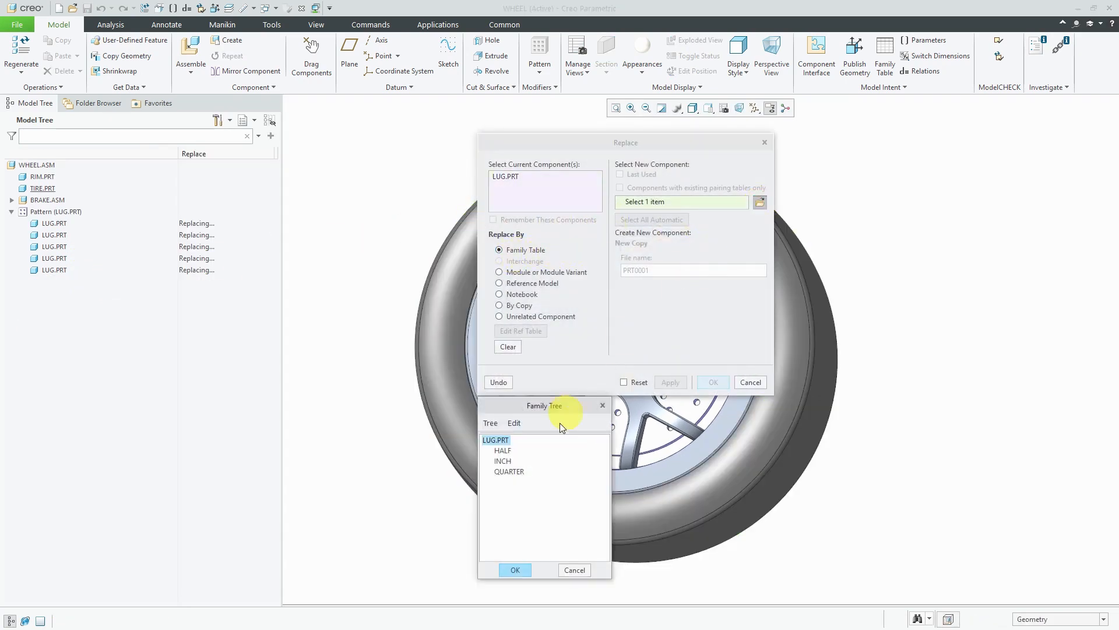
left_click(502, 450)
left_click(515, 569)
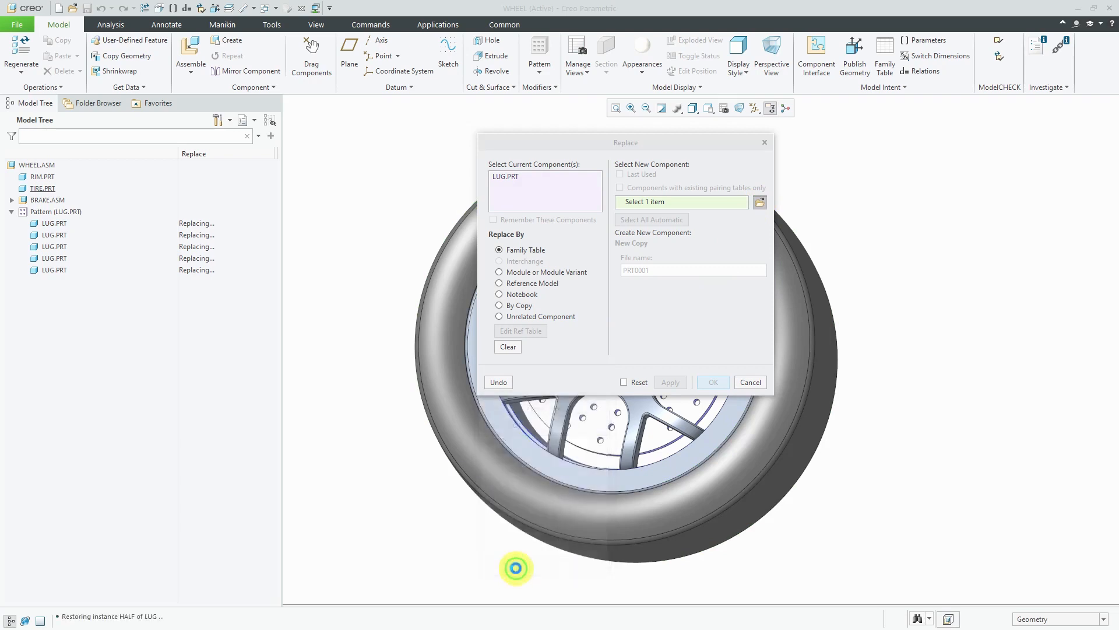
left_click(718, 385)
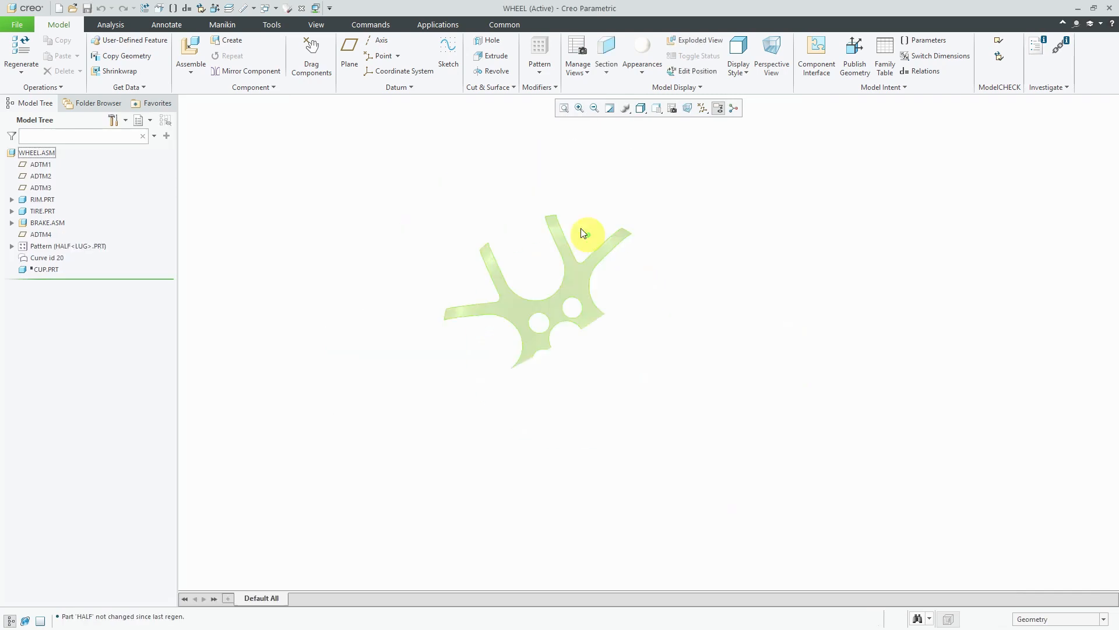
left_click(11, 246)
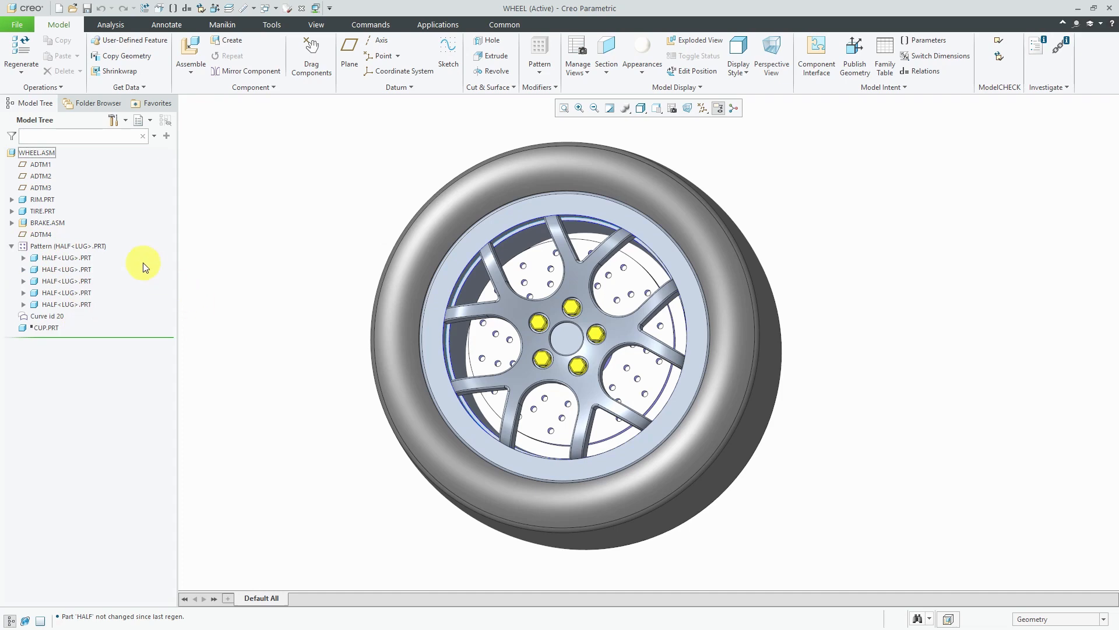
Open the generic RIM.PRT from the wheel assembly and bring up its family table.
left_click(41, 201)
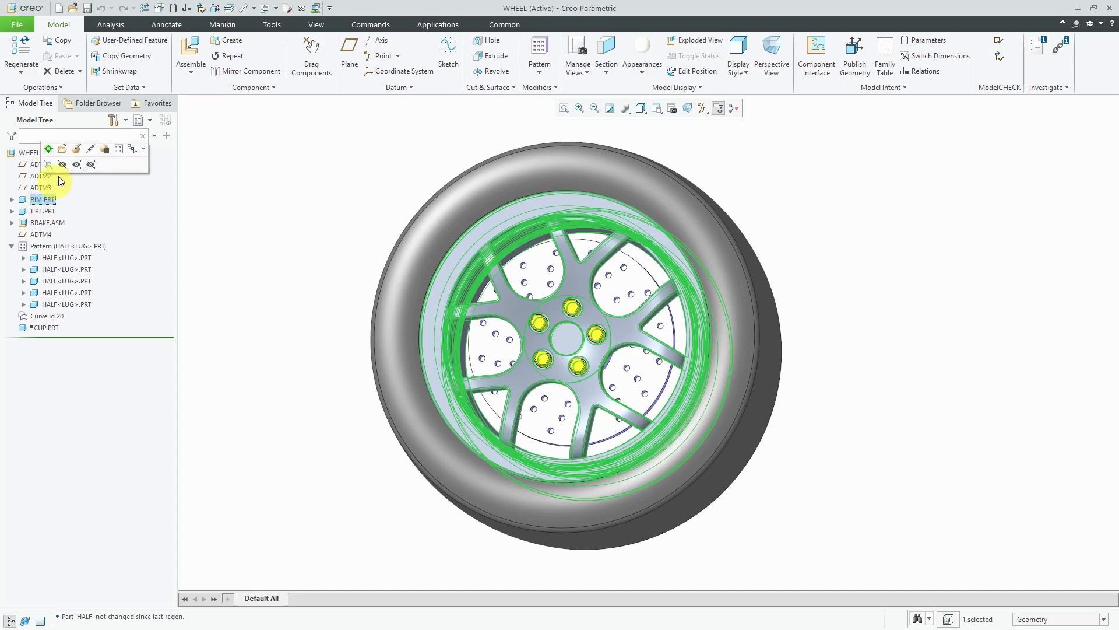
left_click(62, 148)
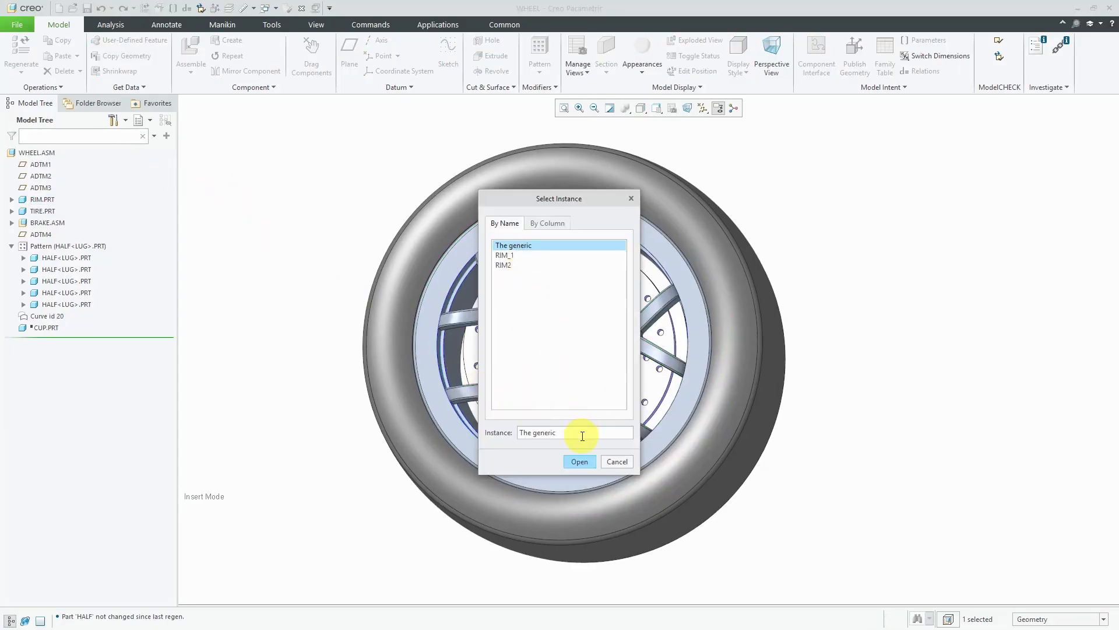
left_click(580, 461)
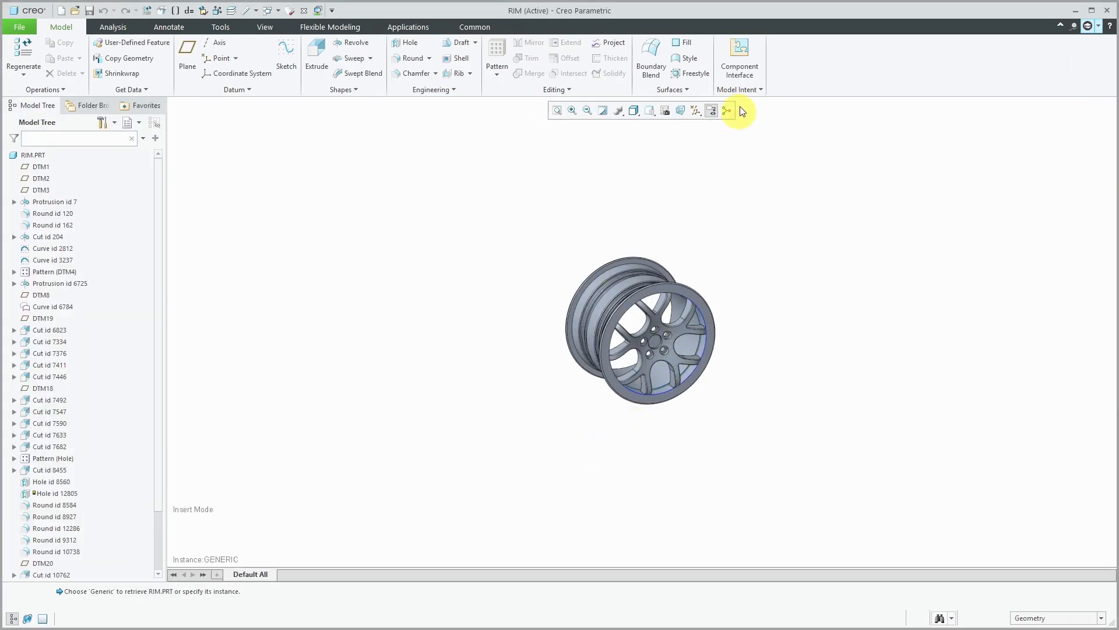
left_click(744, 90)
left_click(752, 119)
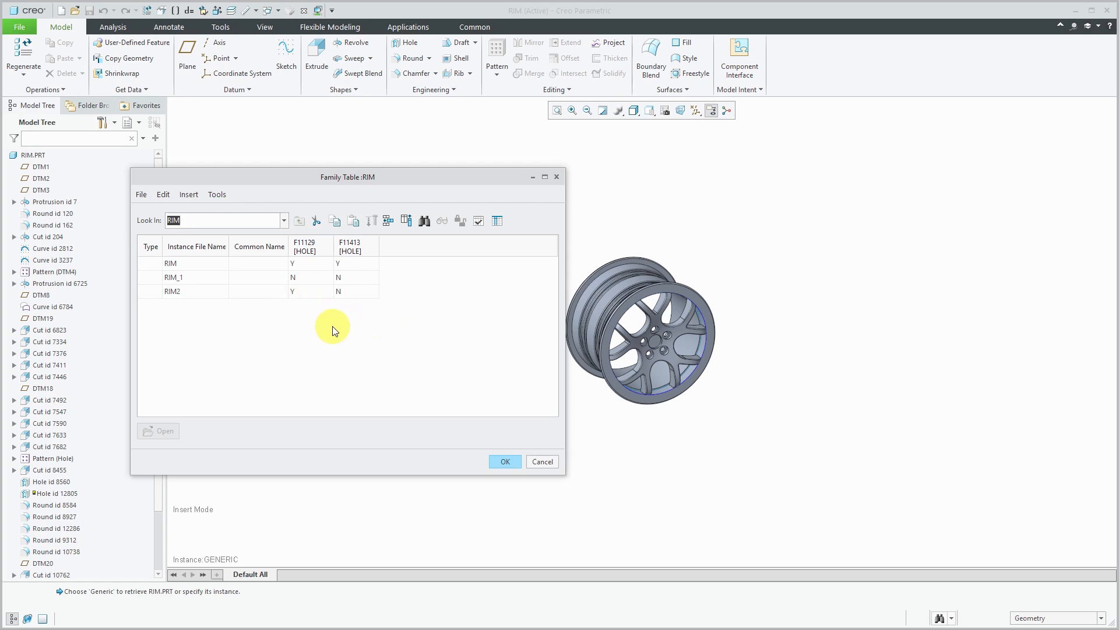
Add a new instance to the rim's family table and name it RIM_0.
left_click(390, 224)
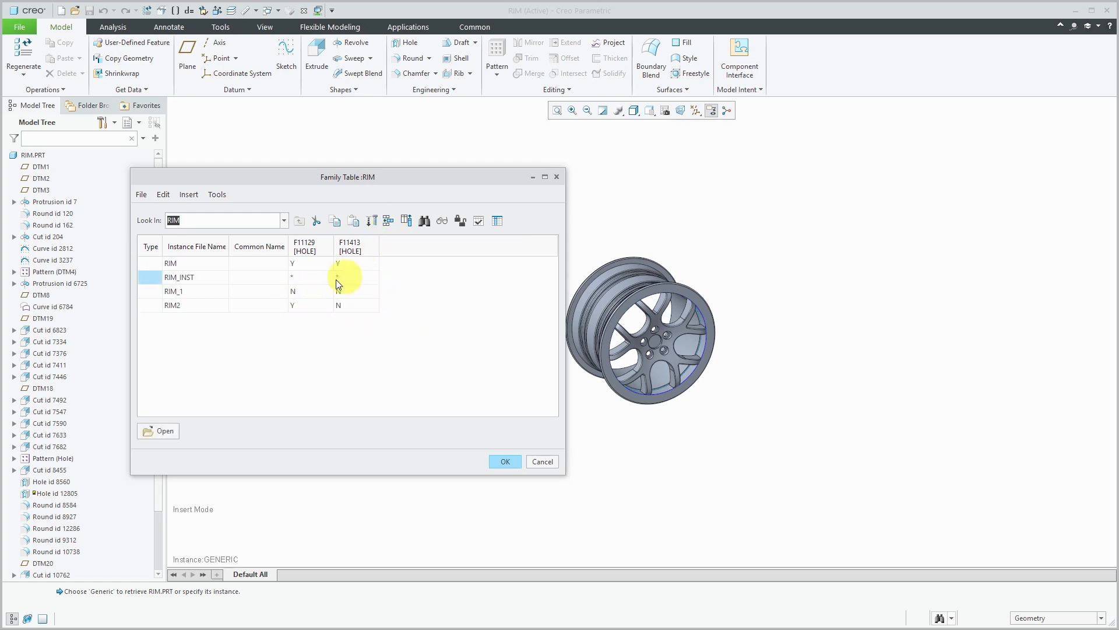
left_click(194, 277)
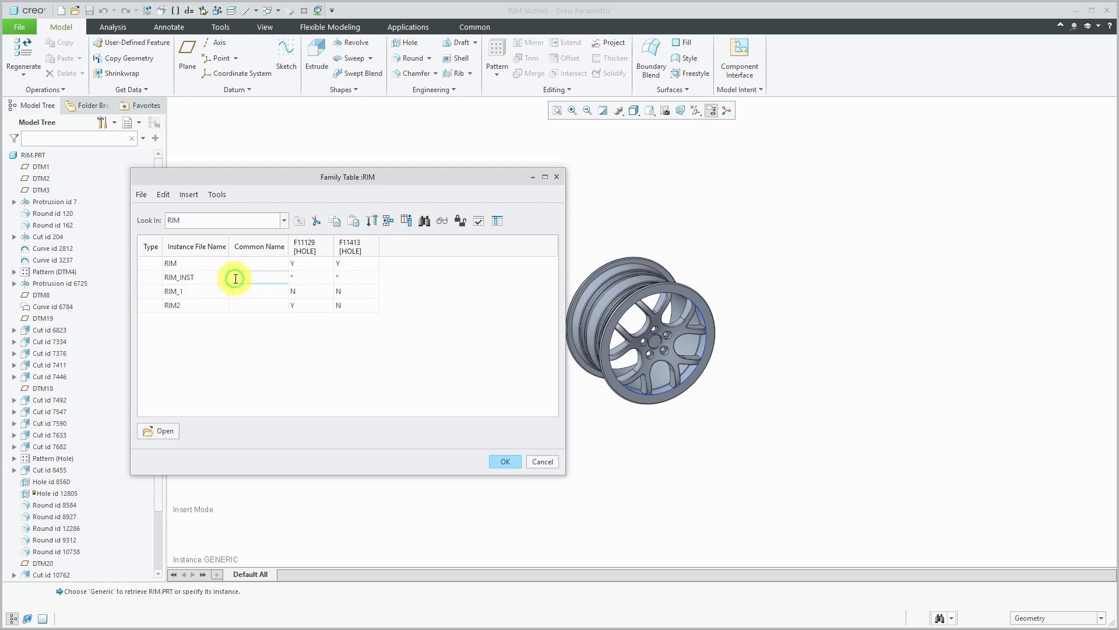
left_click(216, 278)
left_click(216, 279)
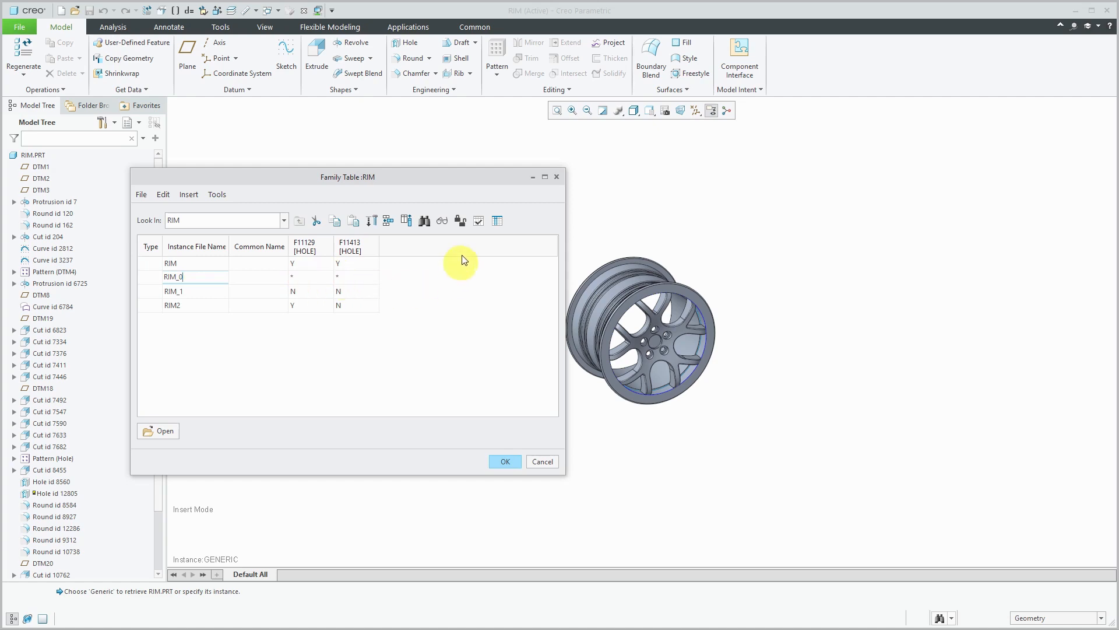
Verify the RIM_0, RIM_1 and RIM2 instances and accept the rim's family table.
left_click(479, 222)
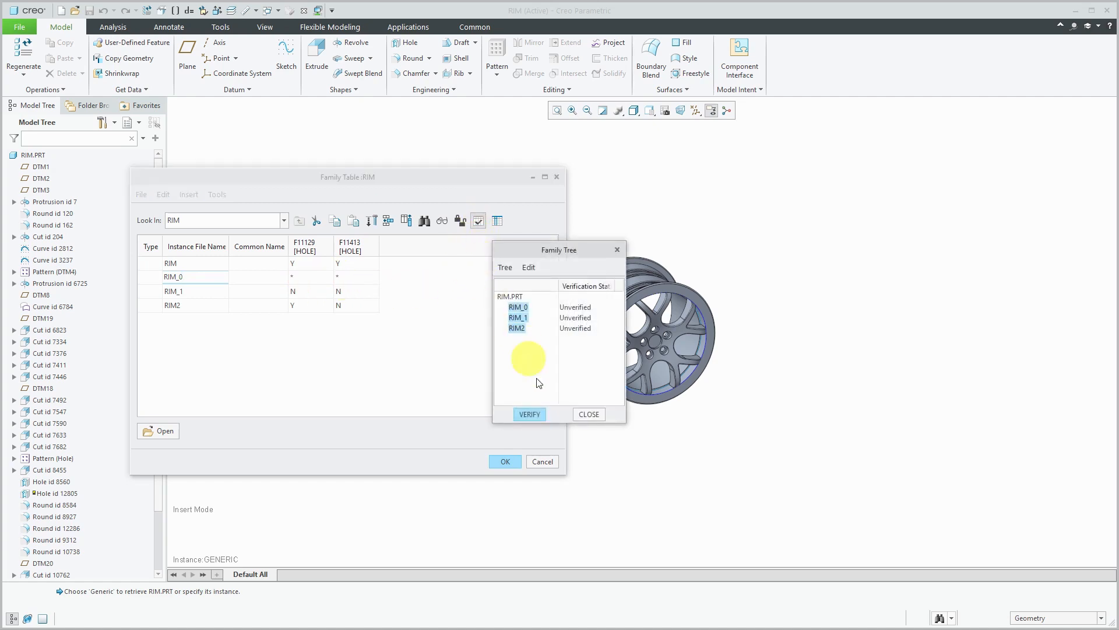
left_click(536, 414)
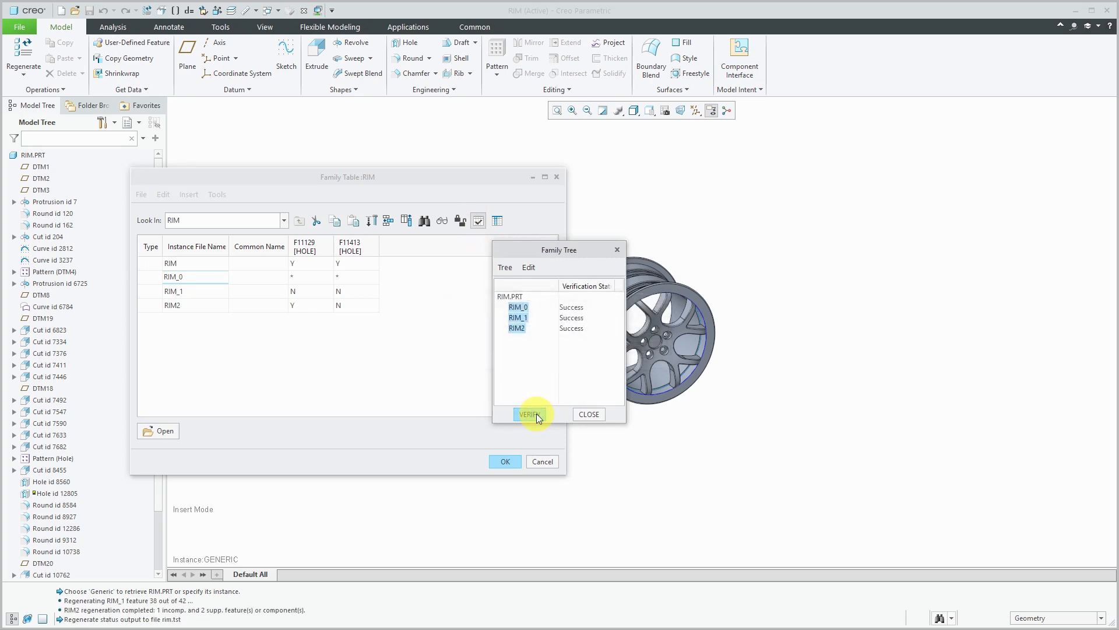
left_click(587, 416)
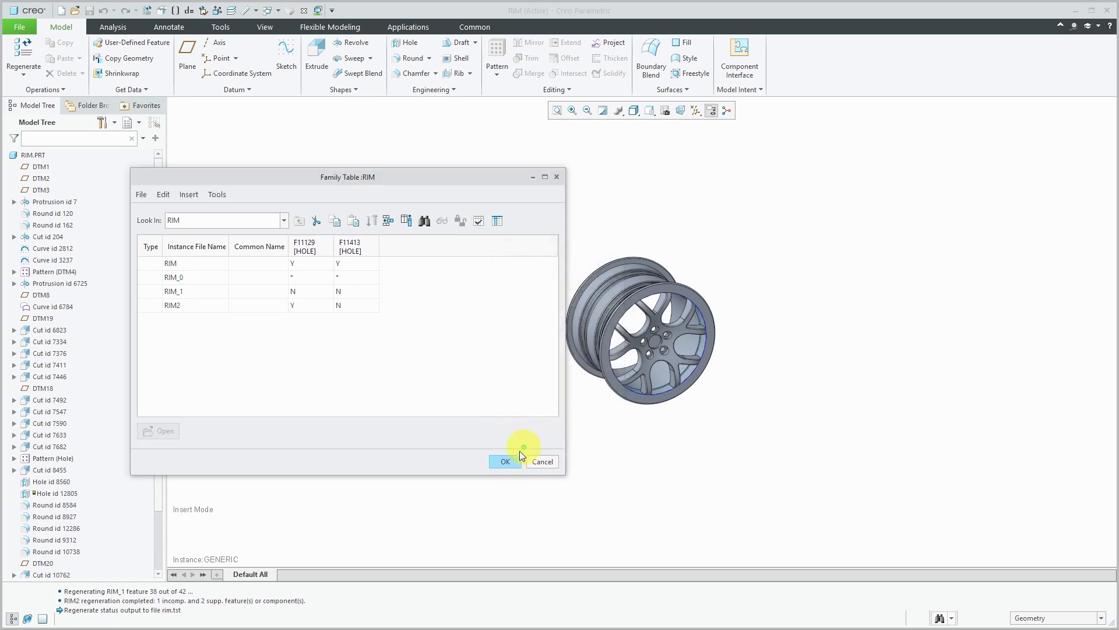
left_click(506, 461)
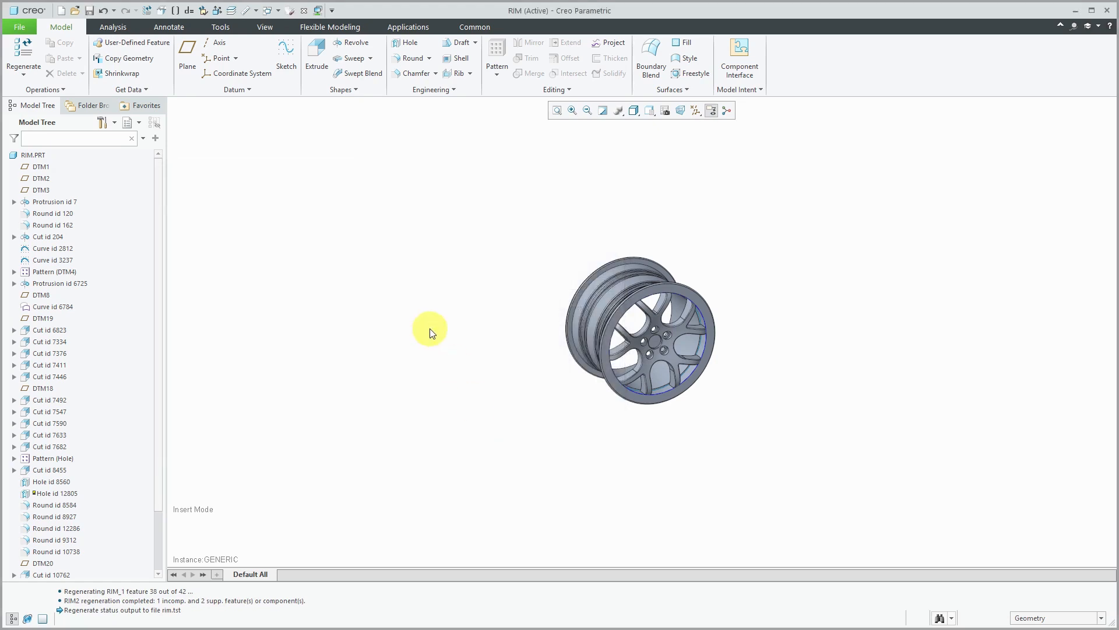
Return to WHEEL.ASM and replace RIM.PRT with its family table instance RIM_0.
left_click(279, 11)
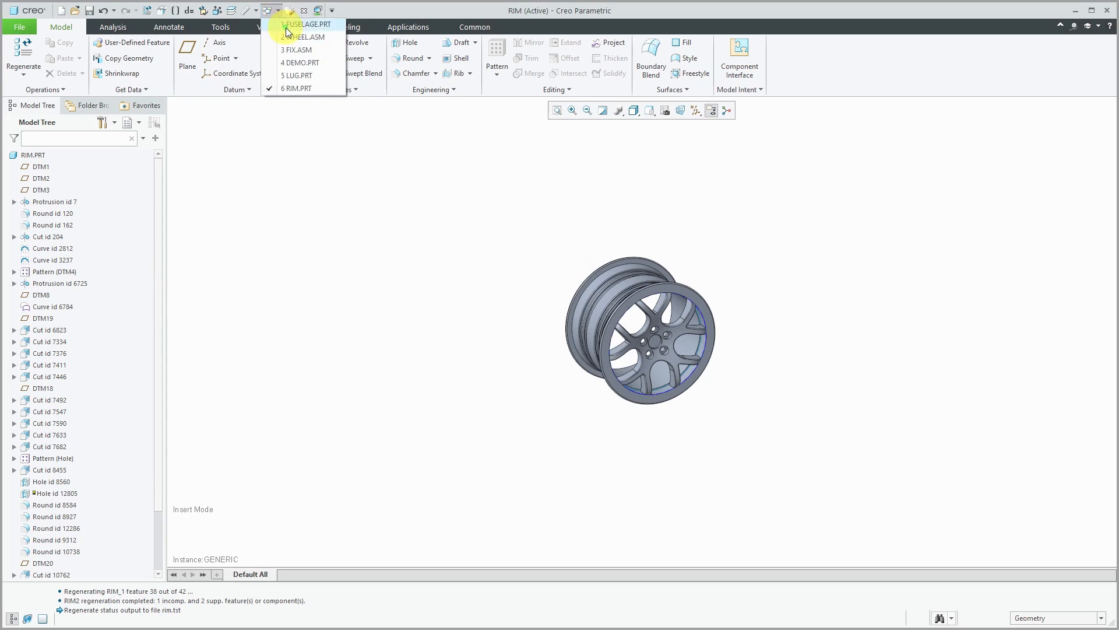
left_click(298, 38)
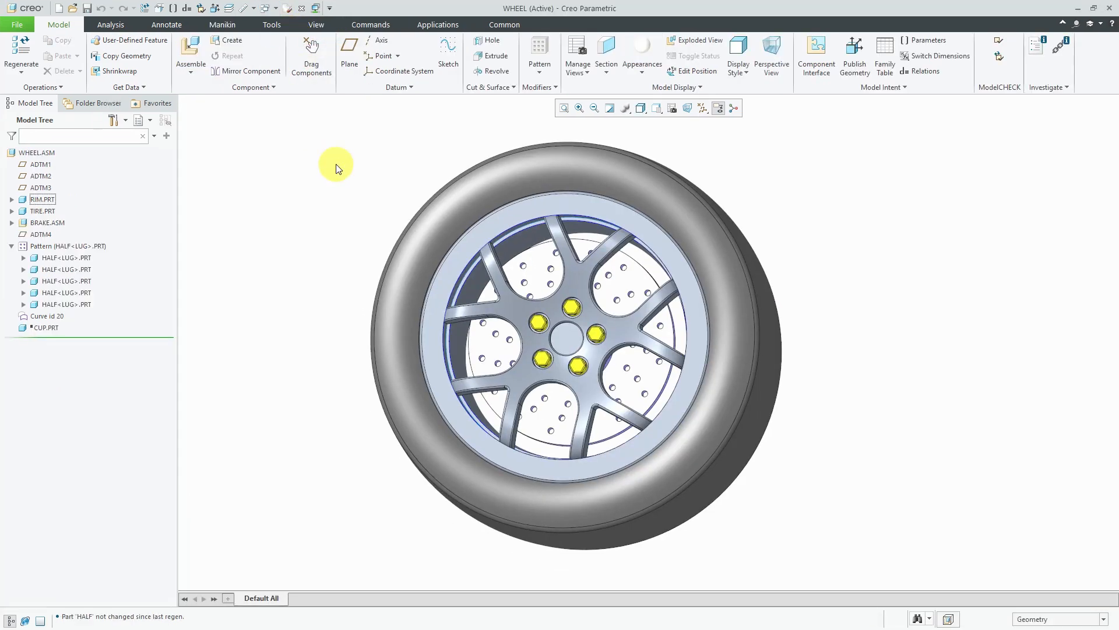
left_click(46, 199)
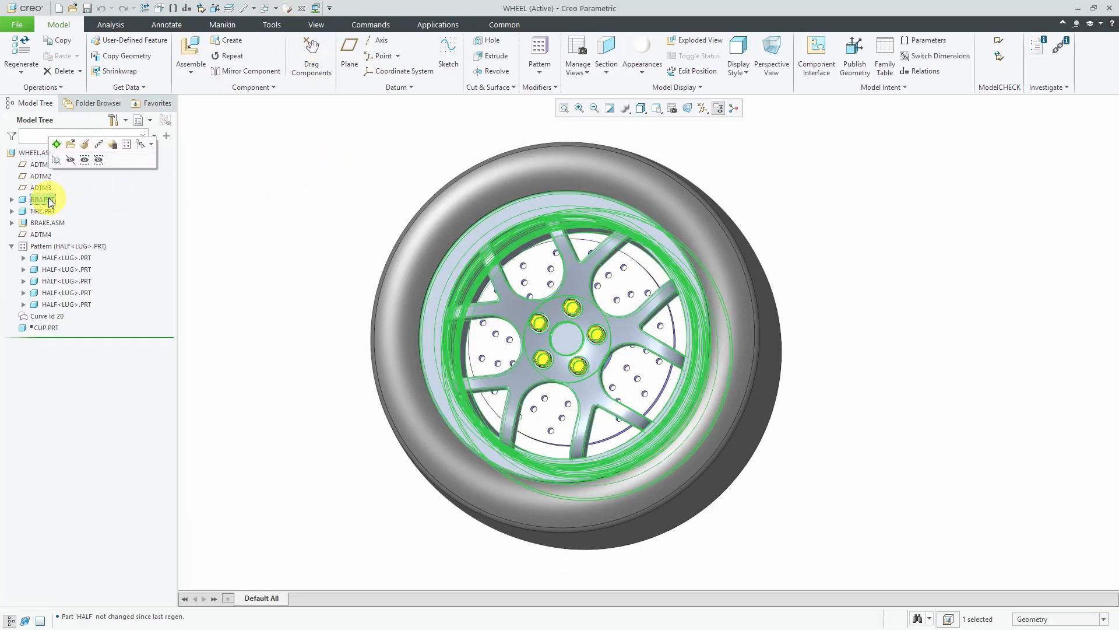
right_click(49, 200)
left_click(93, 220)
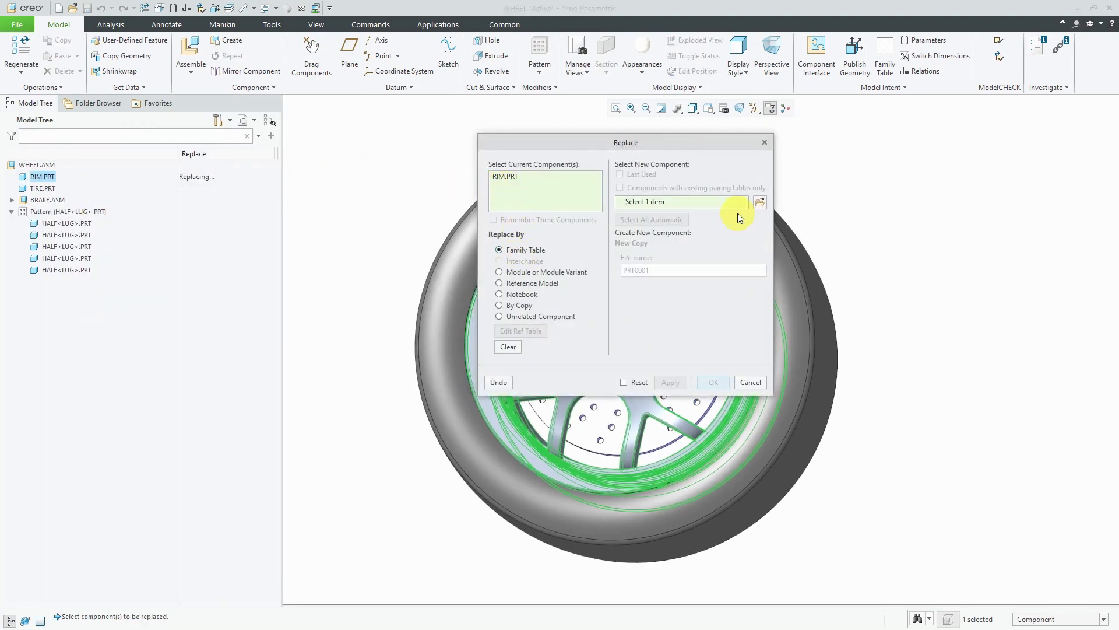
left_click(760, 202)
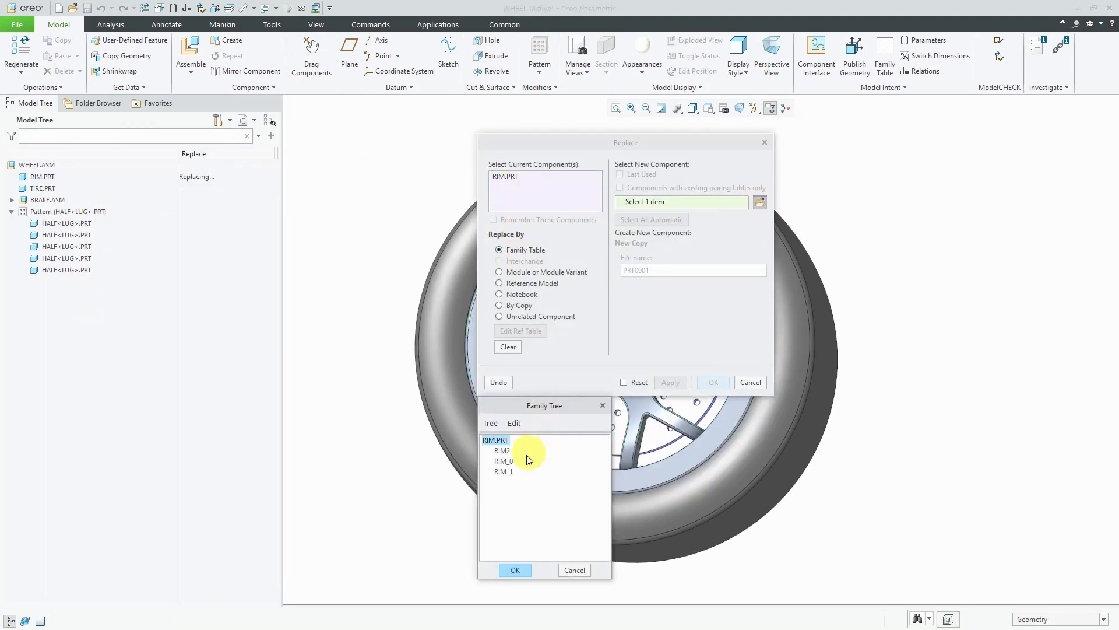
left_click(505, 461)
left_click(514, 570)
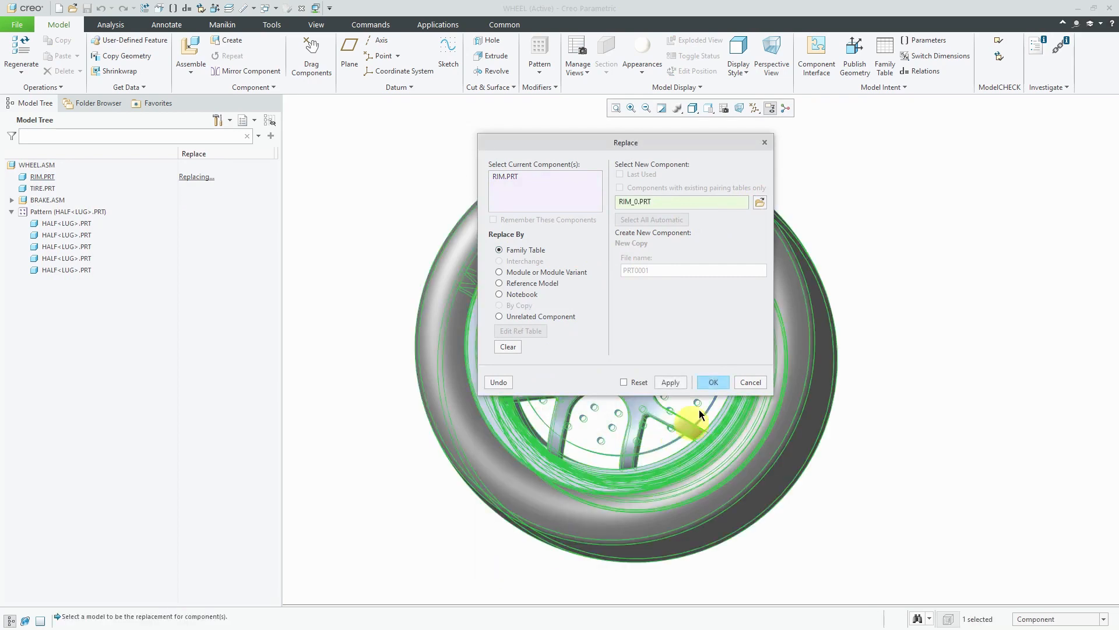
left_click(714, 382)
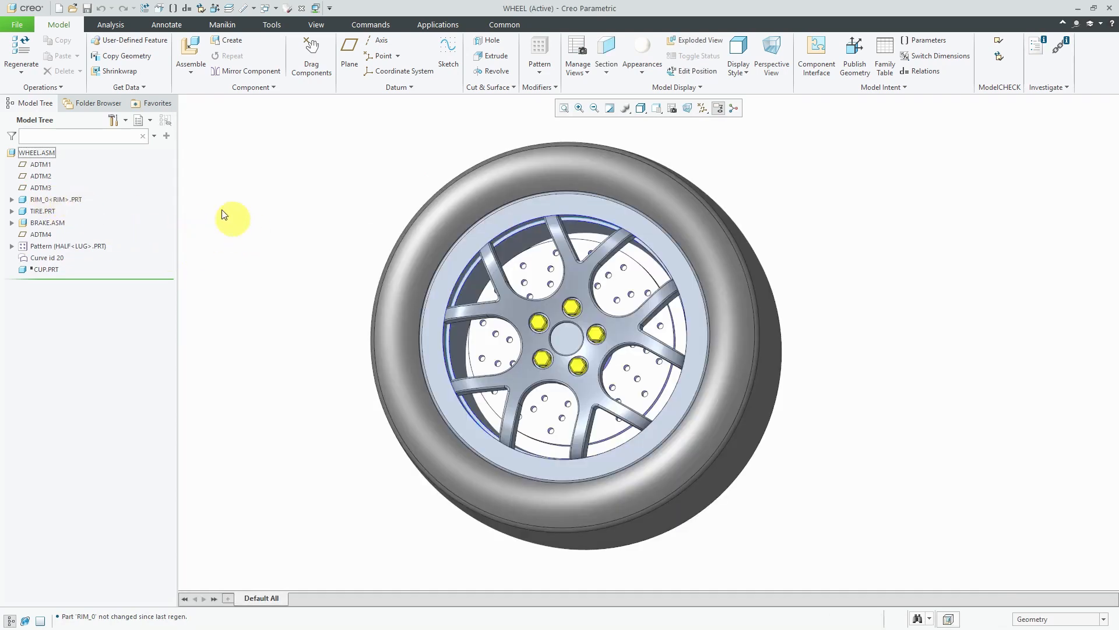
Run ModelCHECK Interactive on WHEEL.ASM and review the errors in its report.
left_click(22, 27)
mouse_move(39, 192)
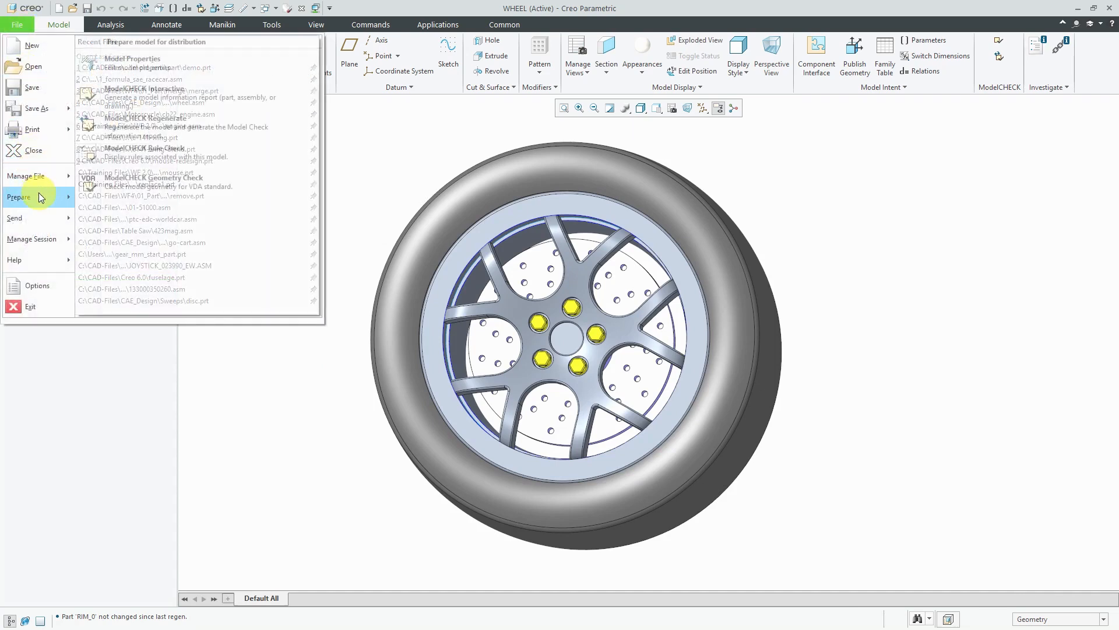
left_click(161, 91)
left_click(1078, 143)
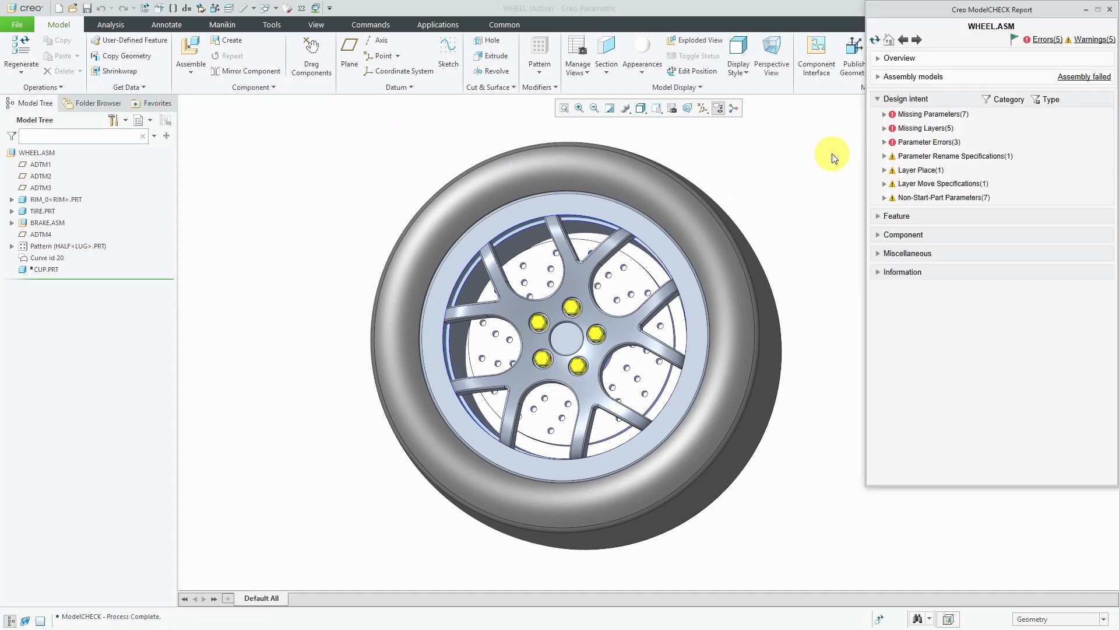
left_click(1047, 39)
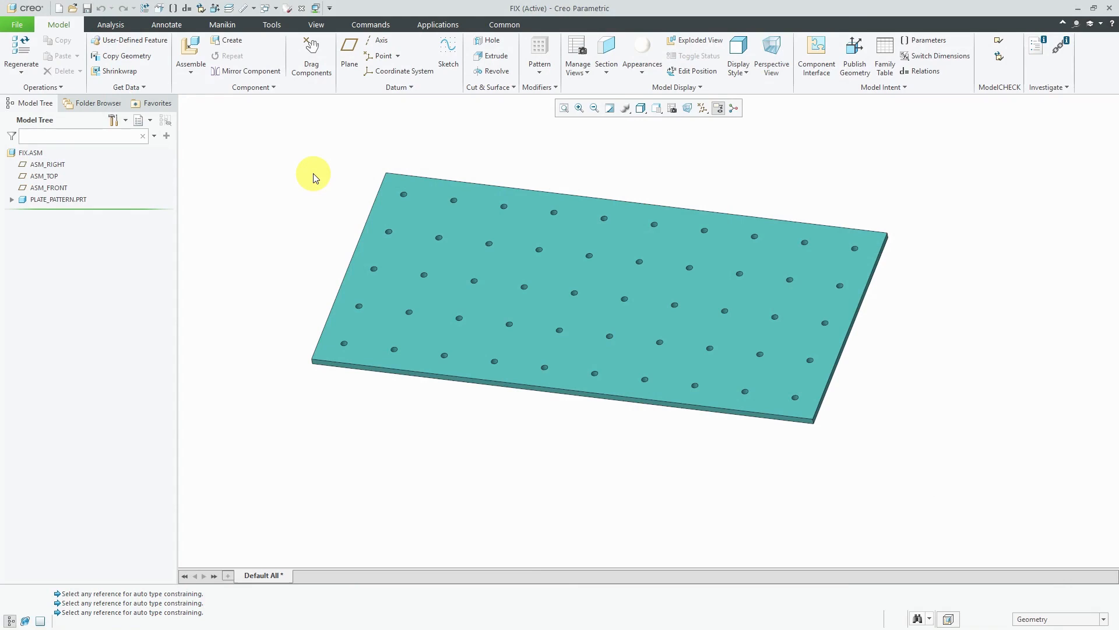
Assemble bolt.prt into FIX.ASM, drop it beside the plate and rotate it to expose its shank.
left_click(191, 58)
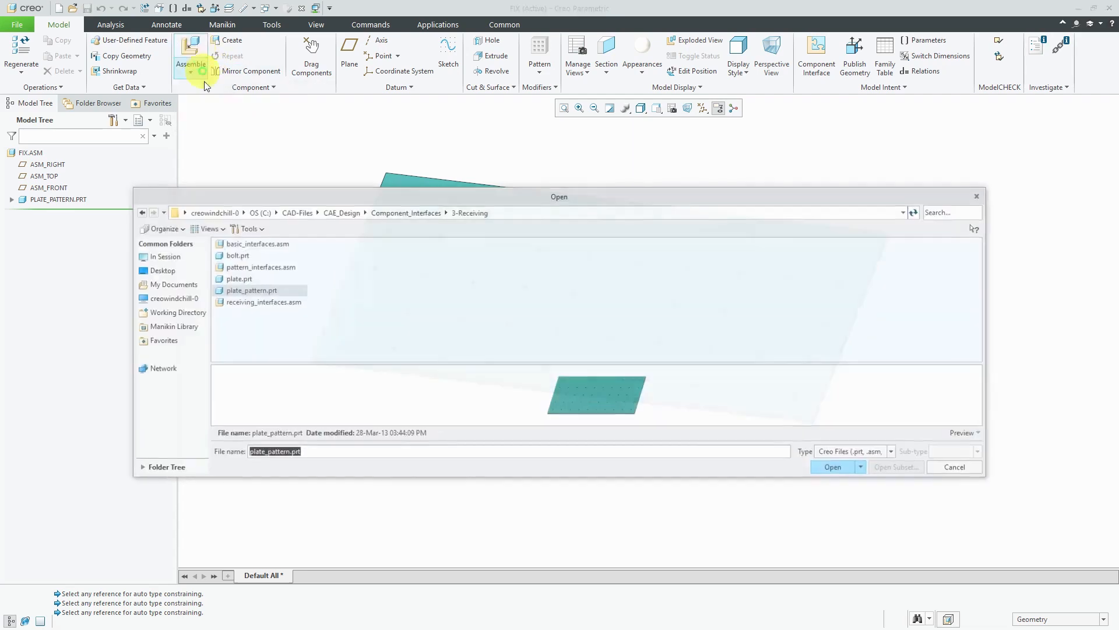
double_click(238, 255)
left_click(358, 192)
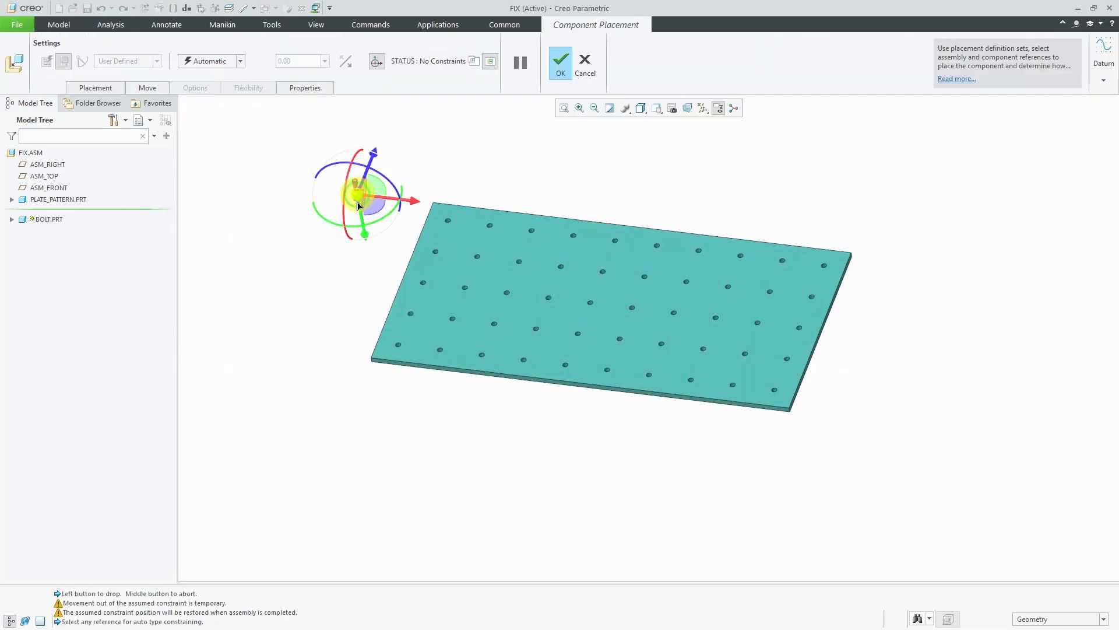
left_click_drag(384, 182, 353, 223)
Constrain the bolt's shank coincident with the plate hole in the second row and second column.
scroll(354, 220, "up", 3)
left_click(371, 188)
left_click(728, 344)
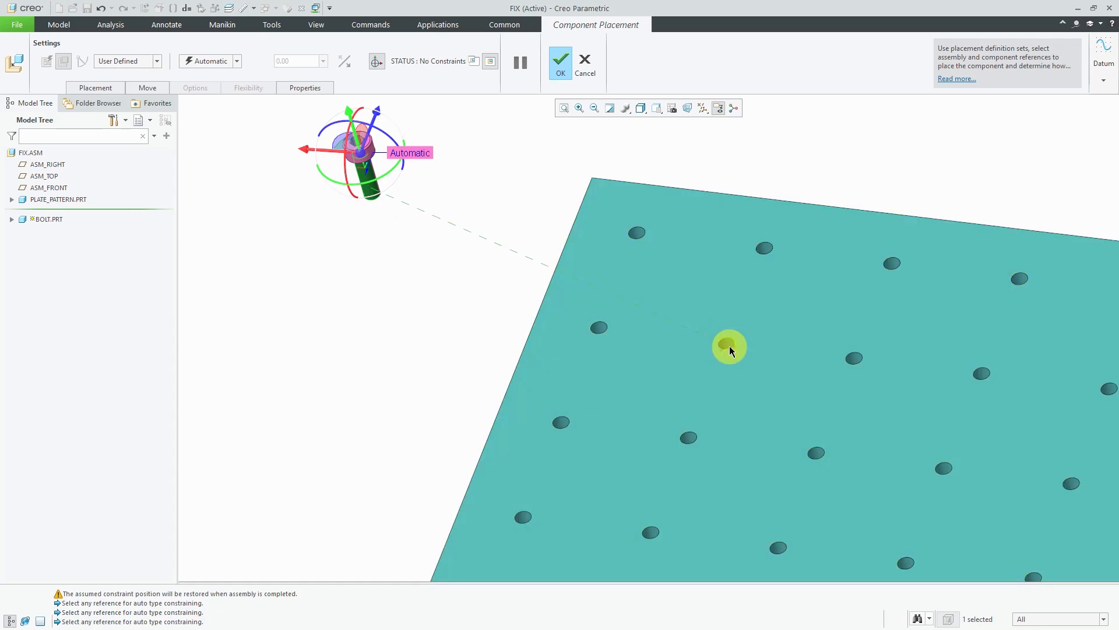
Constrain the plate's large upper face coincident with the bolt head's seating surface.
scroll(572, 313, "down", 5)
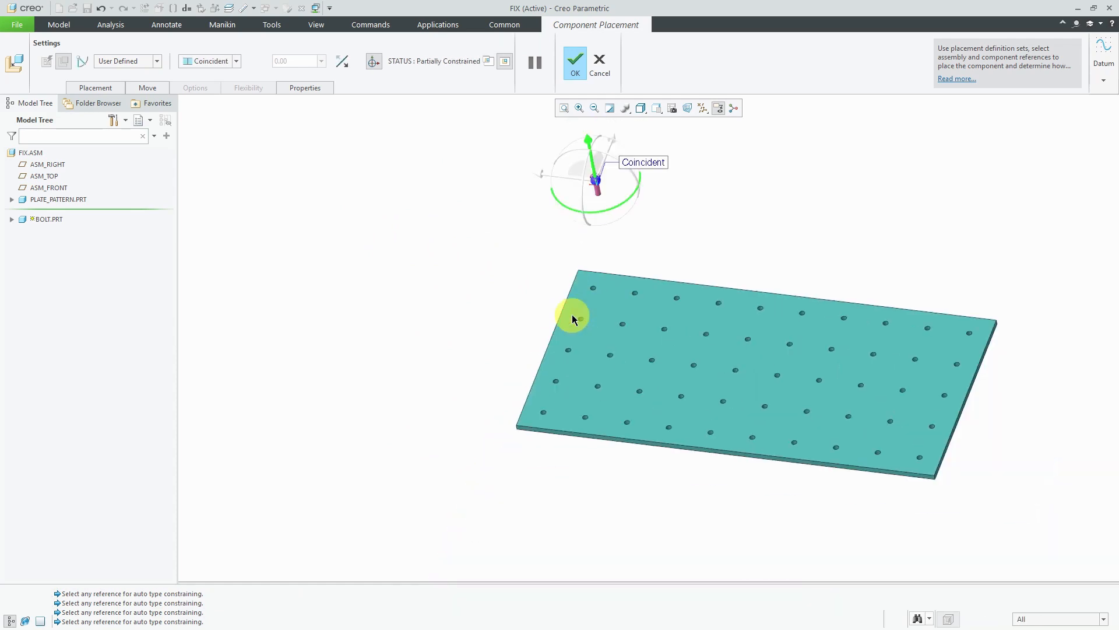
left_click(659, 300)
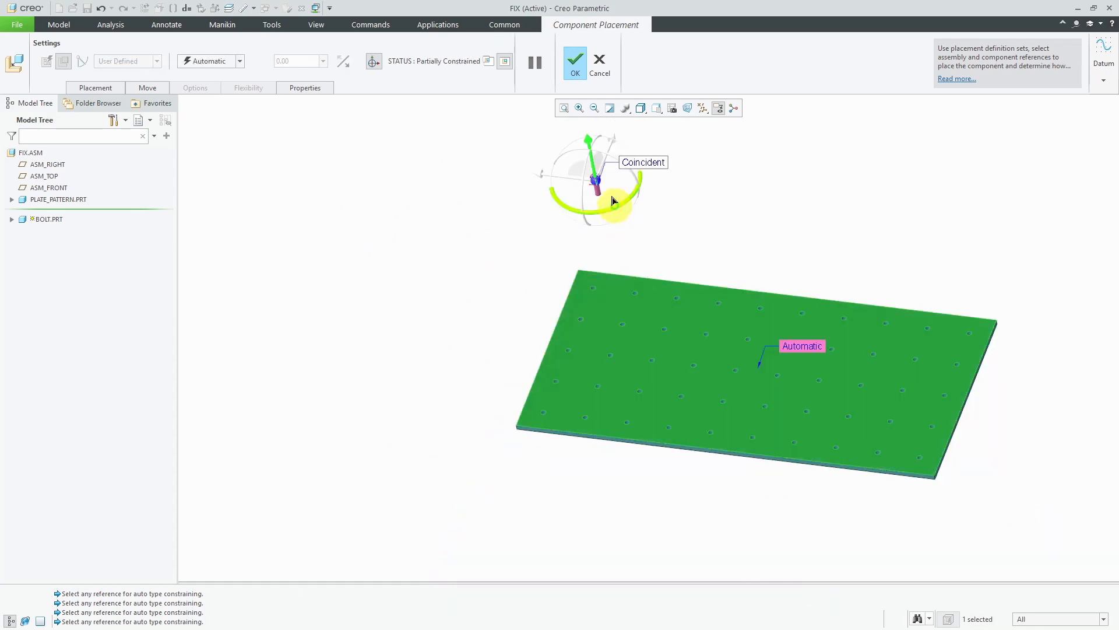
scroll(598, 215, "up", 3)
scroll(600, 217, "up", 4)
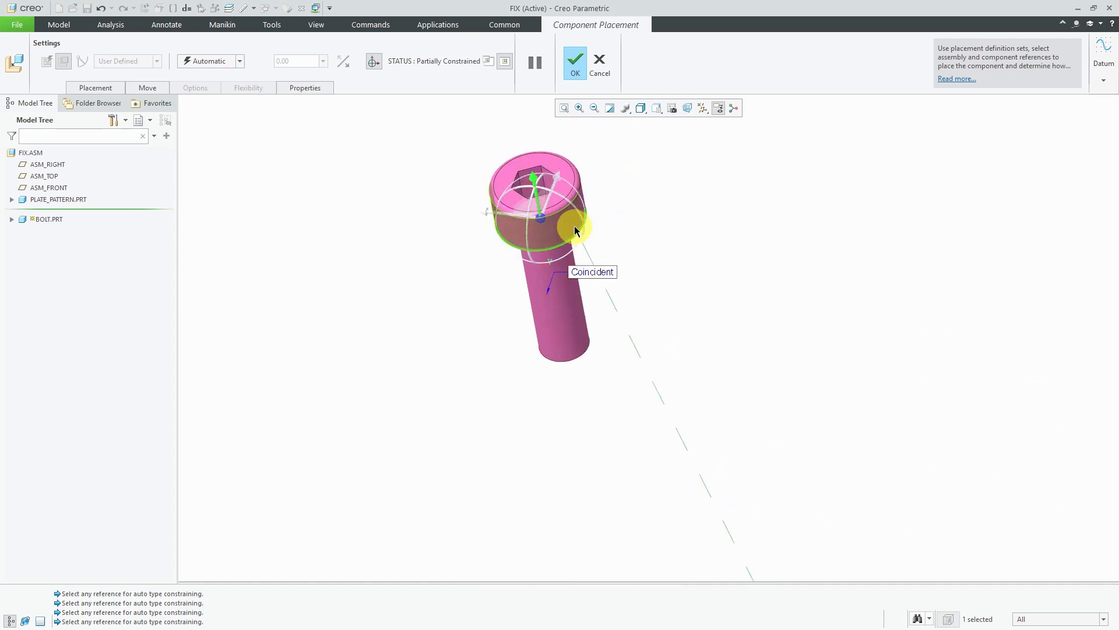
left_click(574, 229)
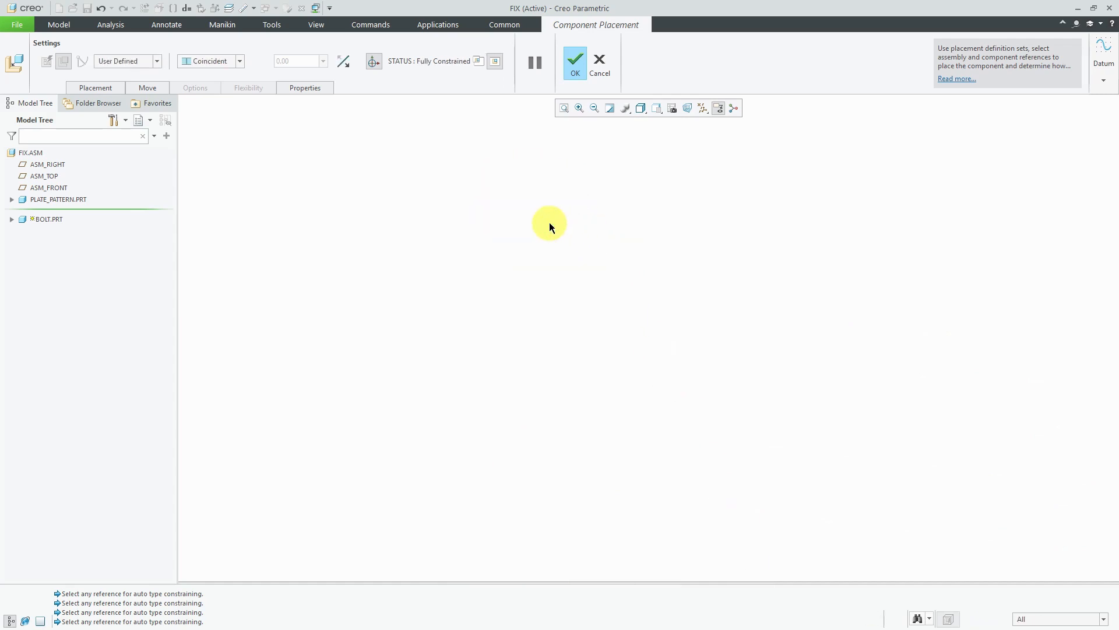
Disable Allow Assumptions for the bolt, add a Fix constraint and accept the placement.
scroll(549, 222, "down", 5)
scroll(627, 368, "up", 3)
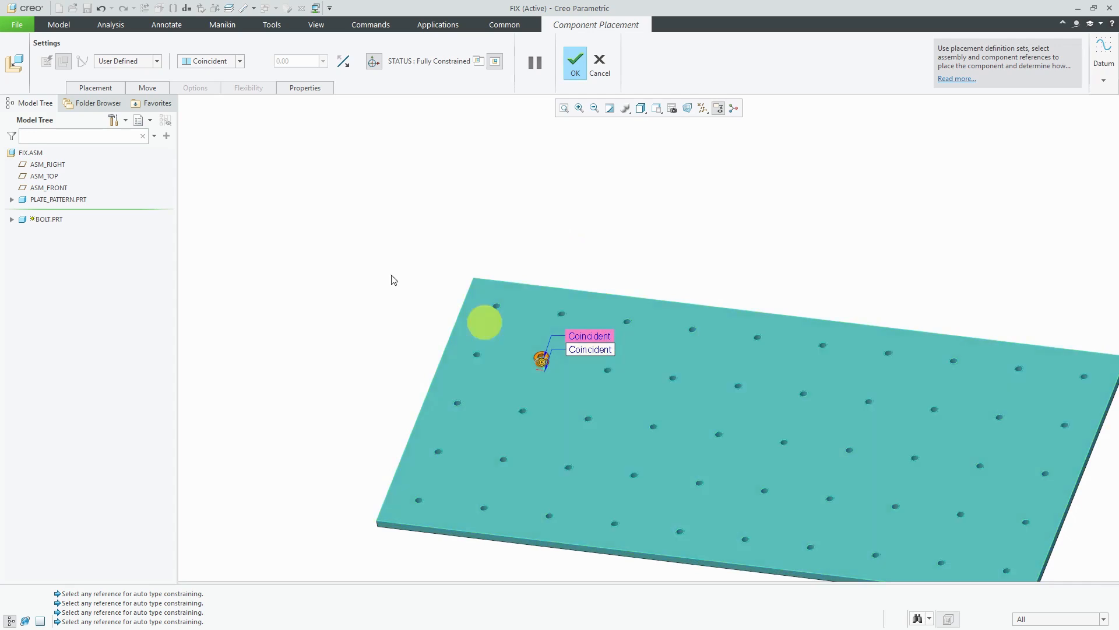
left_click(96, 88)
left_click(244, 214)
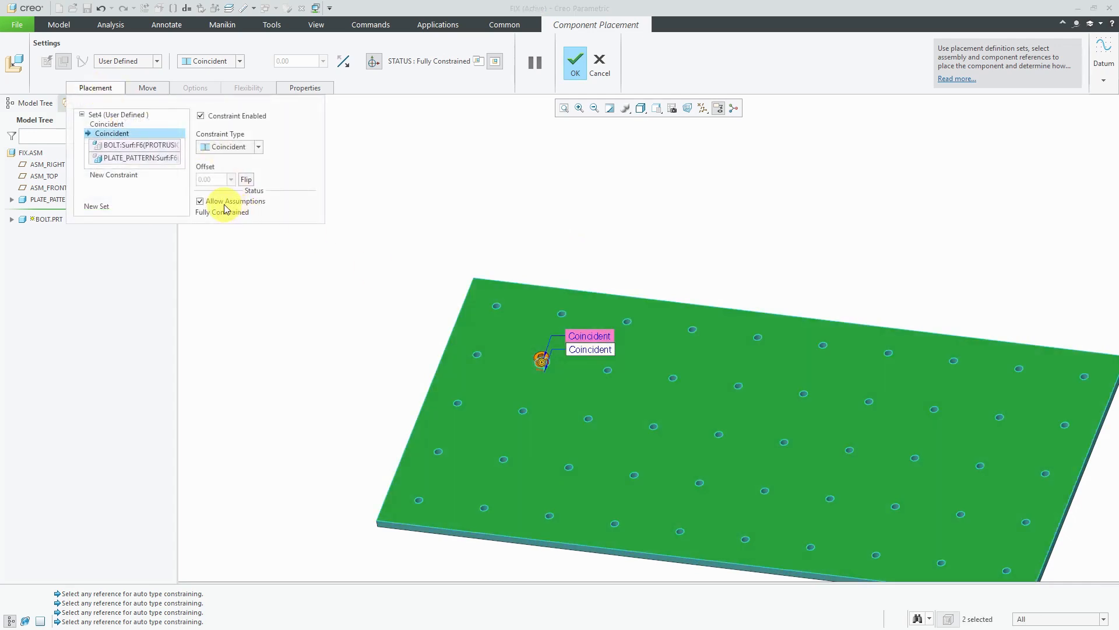
left_click(207, 204)
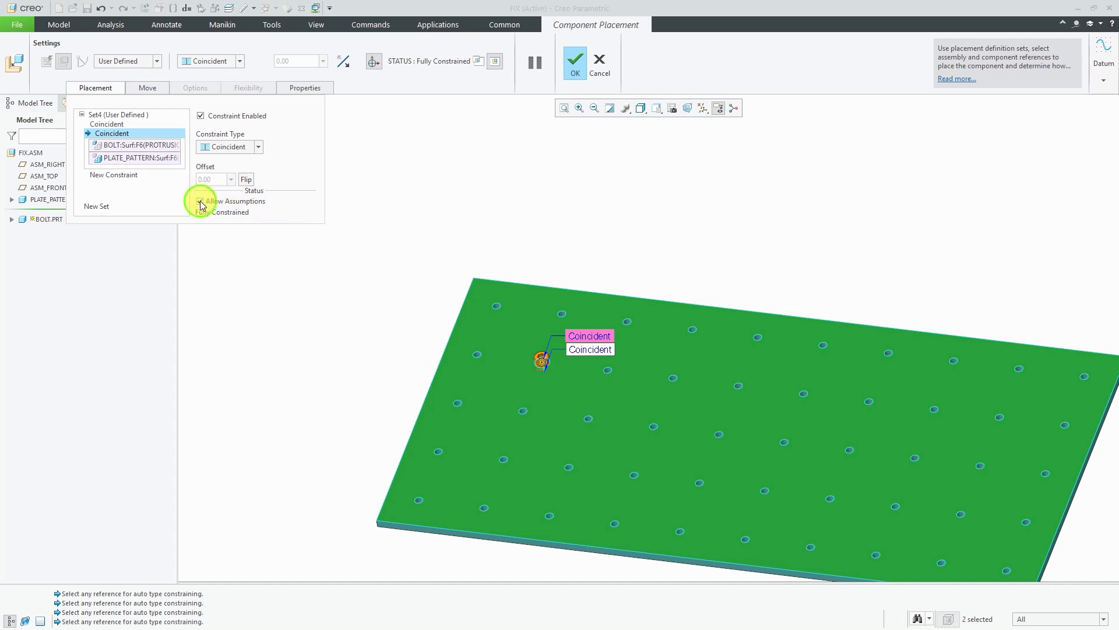
left_click(116, 175)
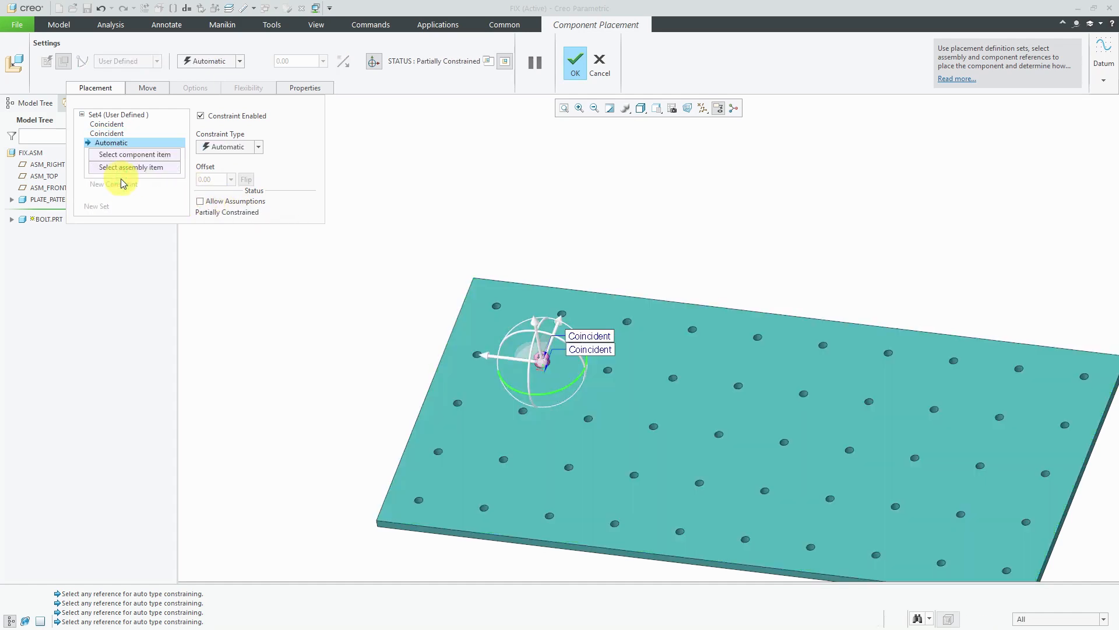
left_click(221, 147)
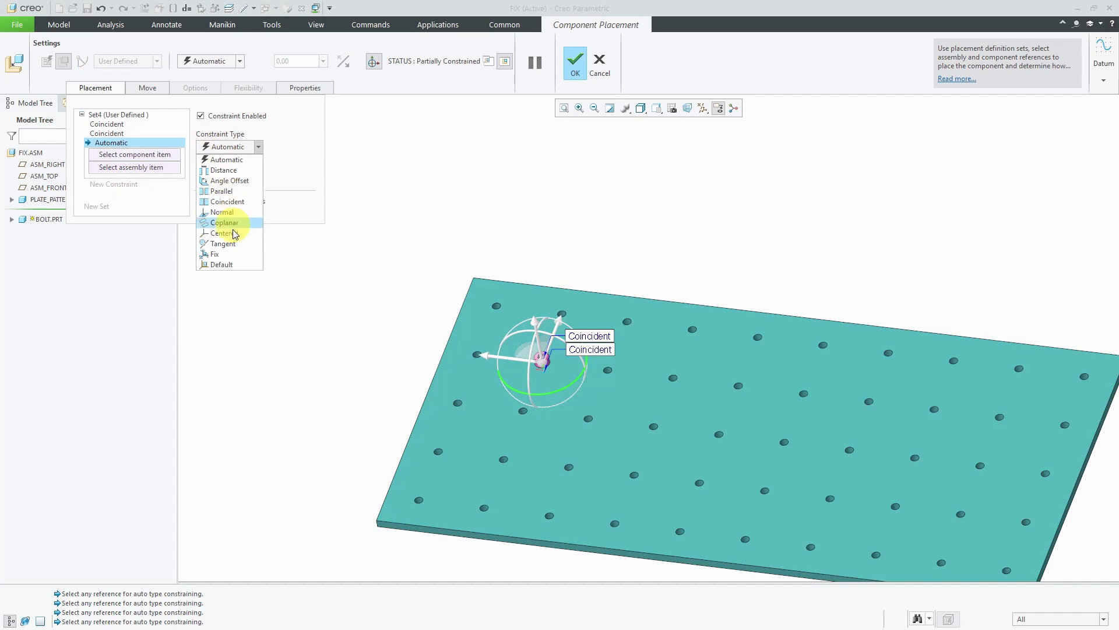
left_click(233, 254)
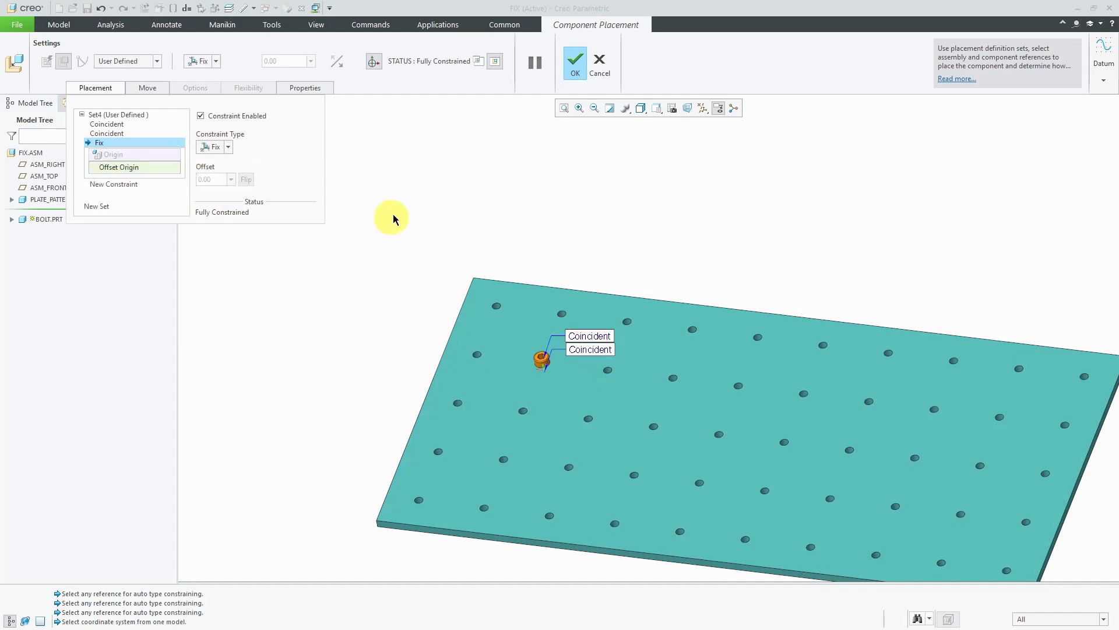
left_click(576, 67)
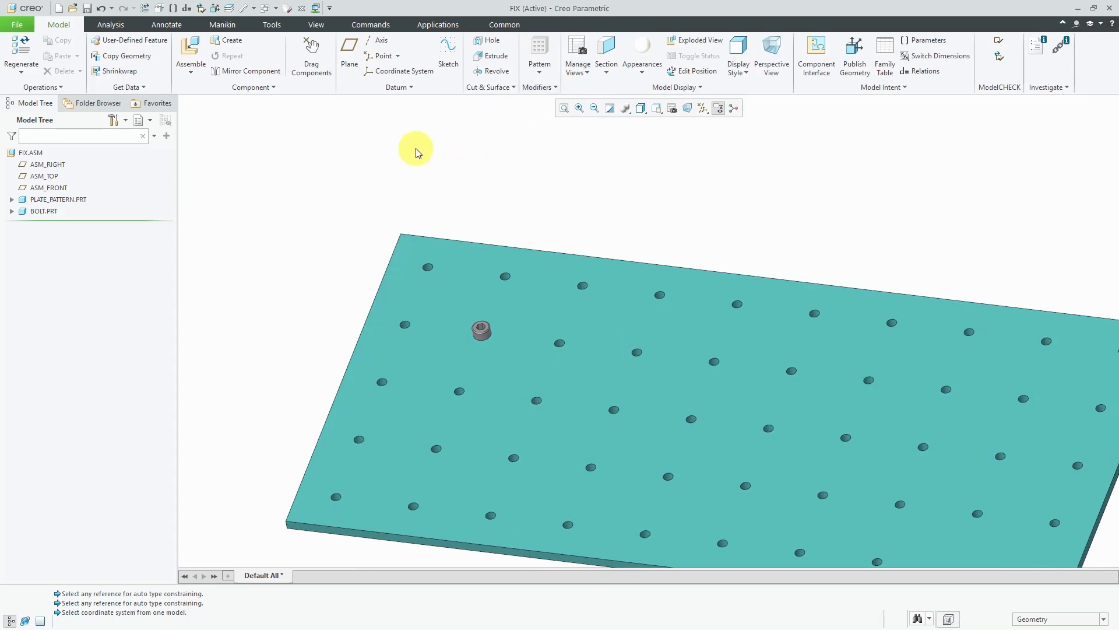
Set the depth of Extrude 1 in PLATE_PATTERN.PRT to 20 and regenerate the assembly.
left_click(13, 200)
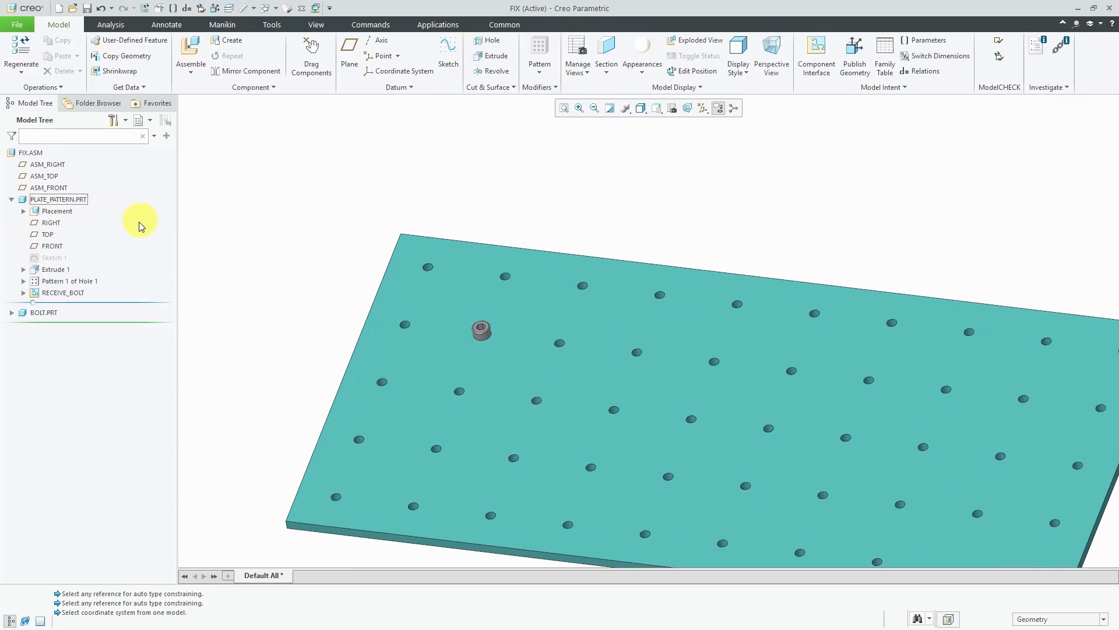
left_click(56, 271)
scroll(299, 232, "up", 3)
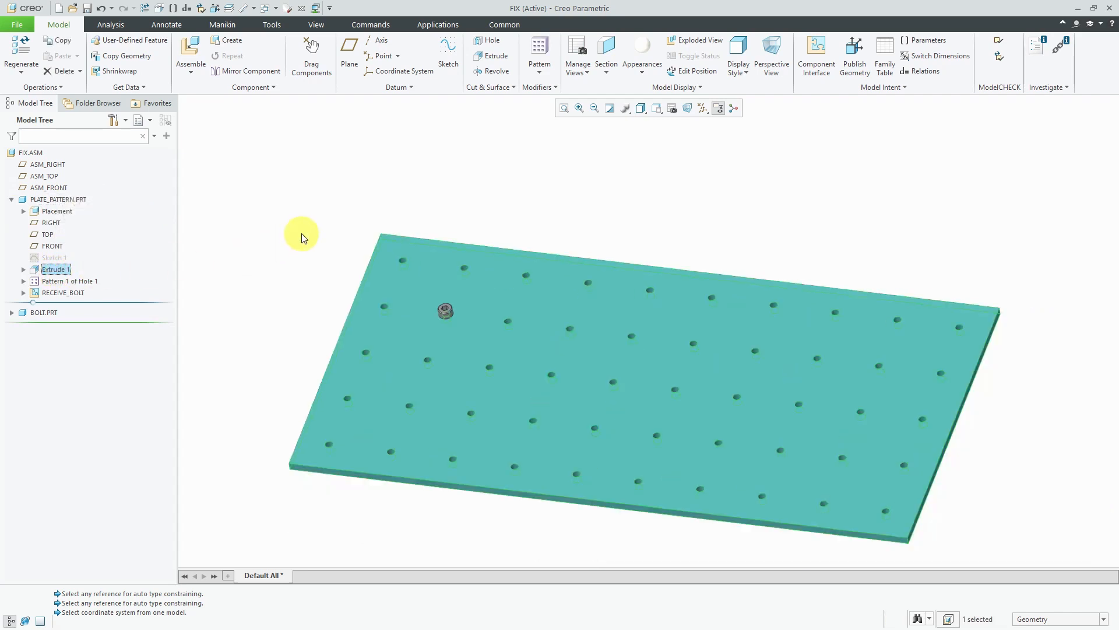
right_click(56, 271)
left_click(64, 219)
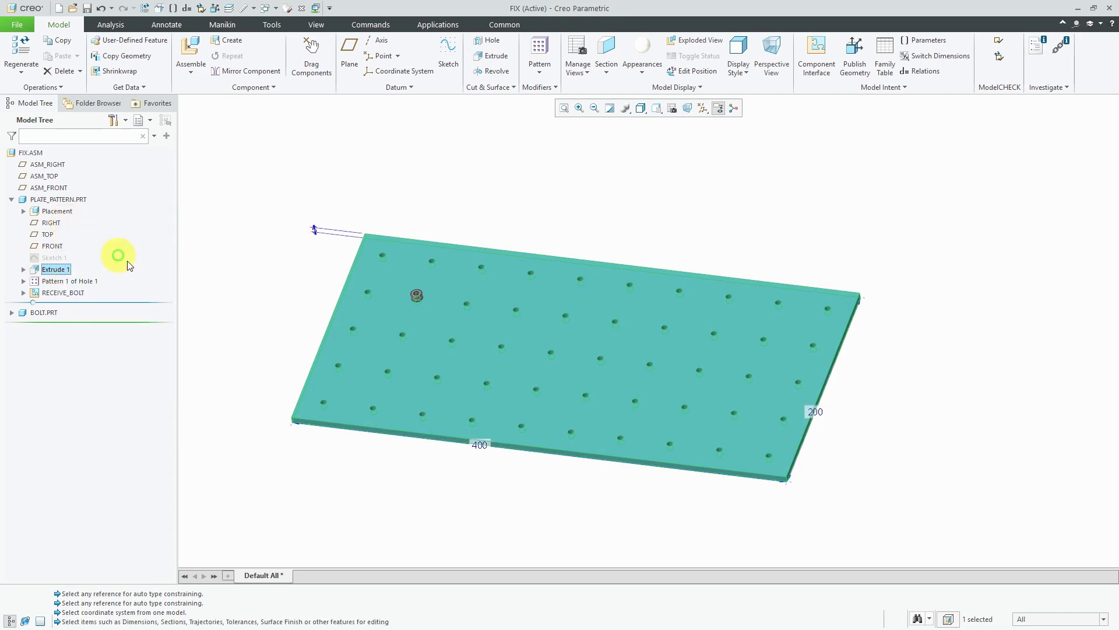
double_click(313, 229)
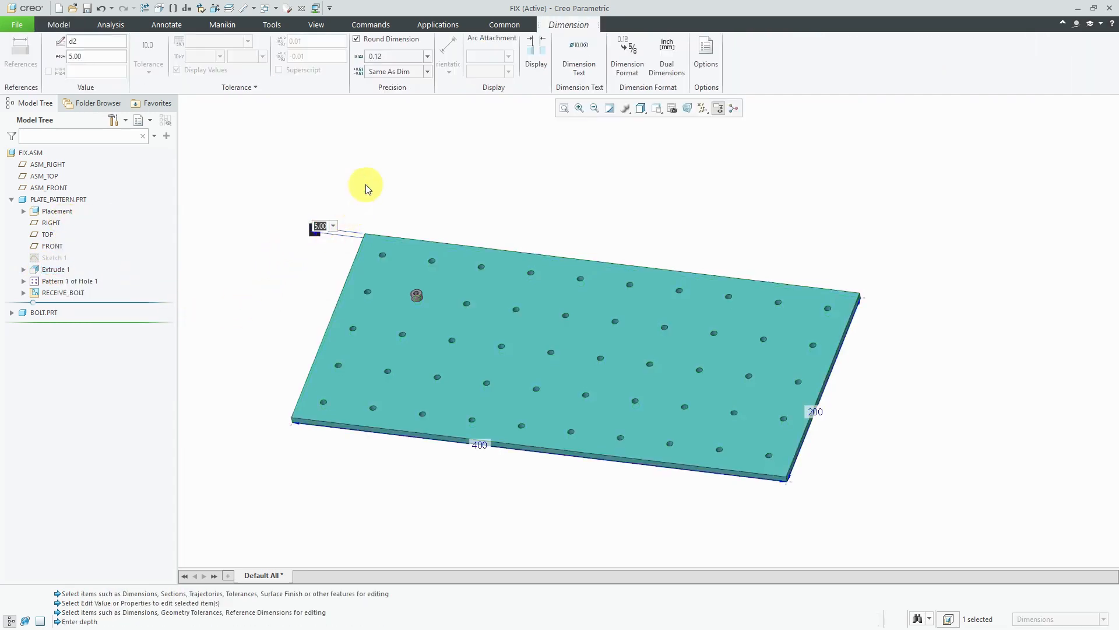
type("20")
key("Return")
left_click(366, 185)
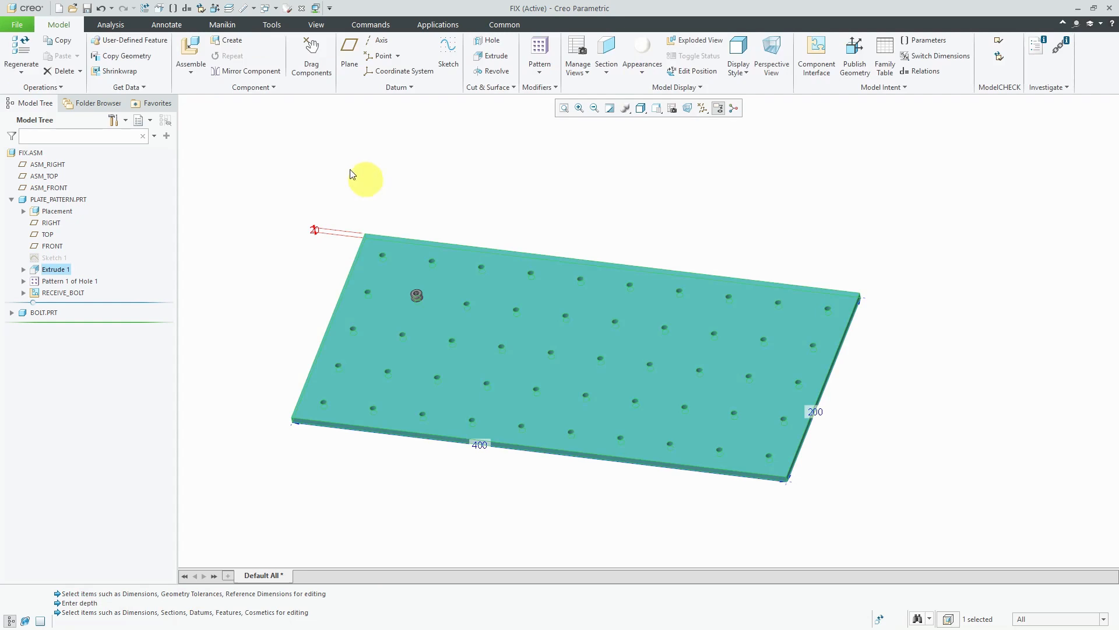
left_click(21, 47)
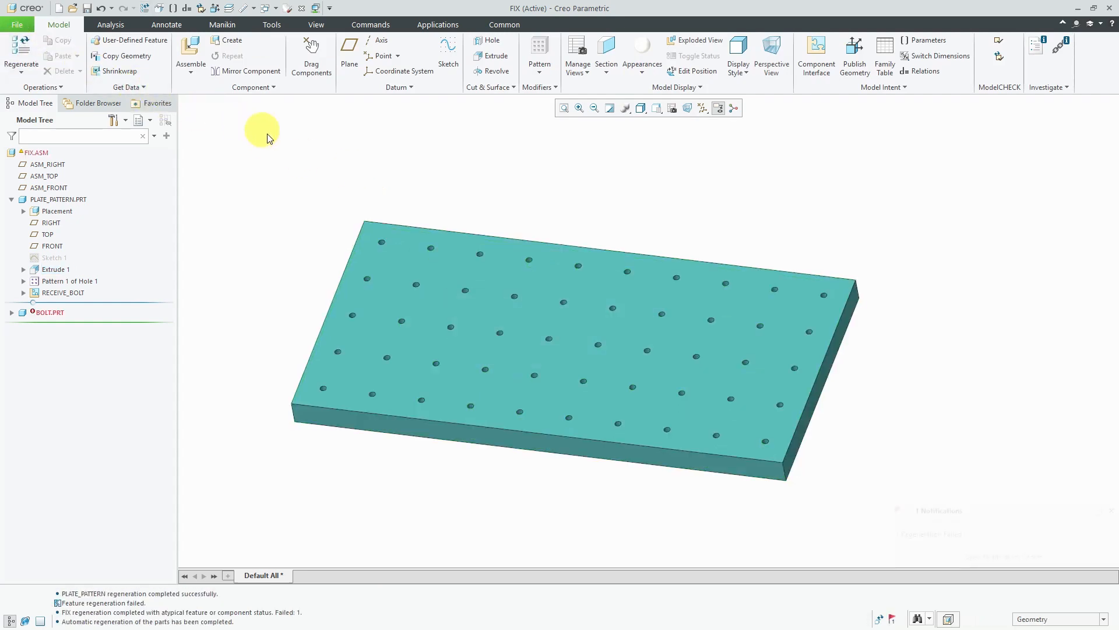
Inspect the failed BOLT.PRT, edit its placement definition and delete the Fix constraint.
left_click(46, 317)
mouse_move(424, 320)
middle_mouse_down()
mouse_move(417, 257)
mouse_move(444, 295)
mouse_move(418, 302)
middle_mouse_up()
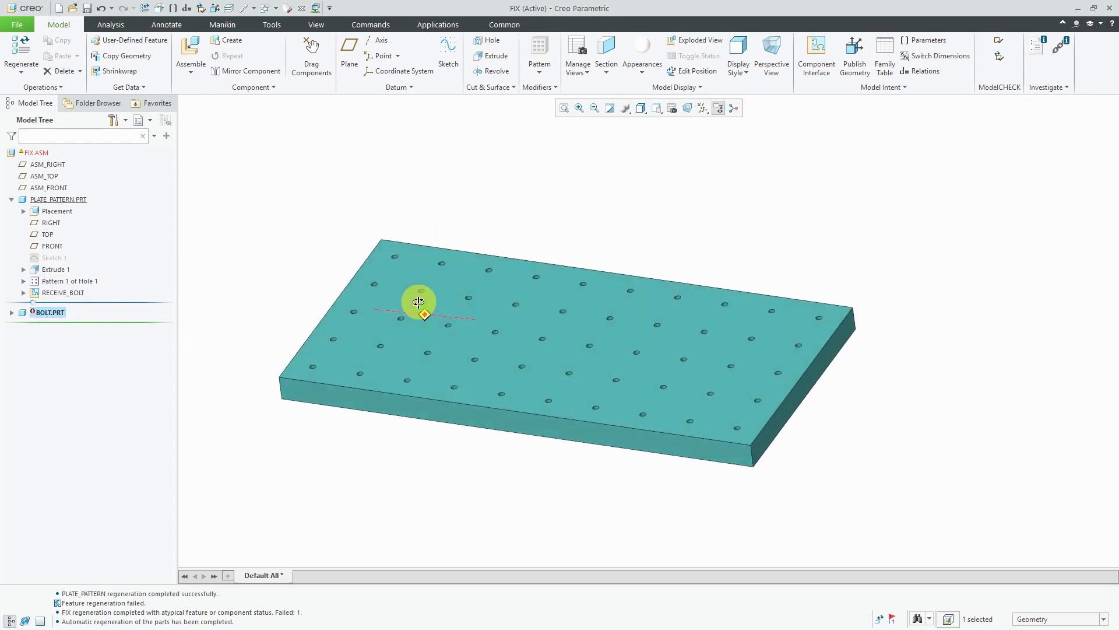
left_click(13, 313)
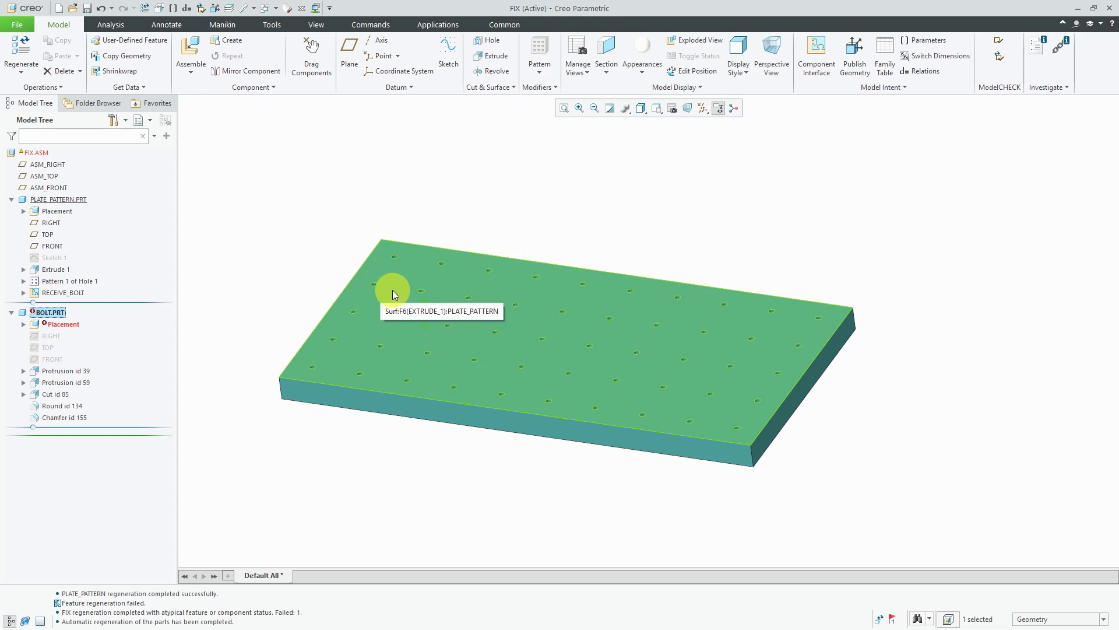
right_click(58, 318)
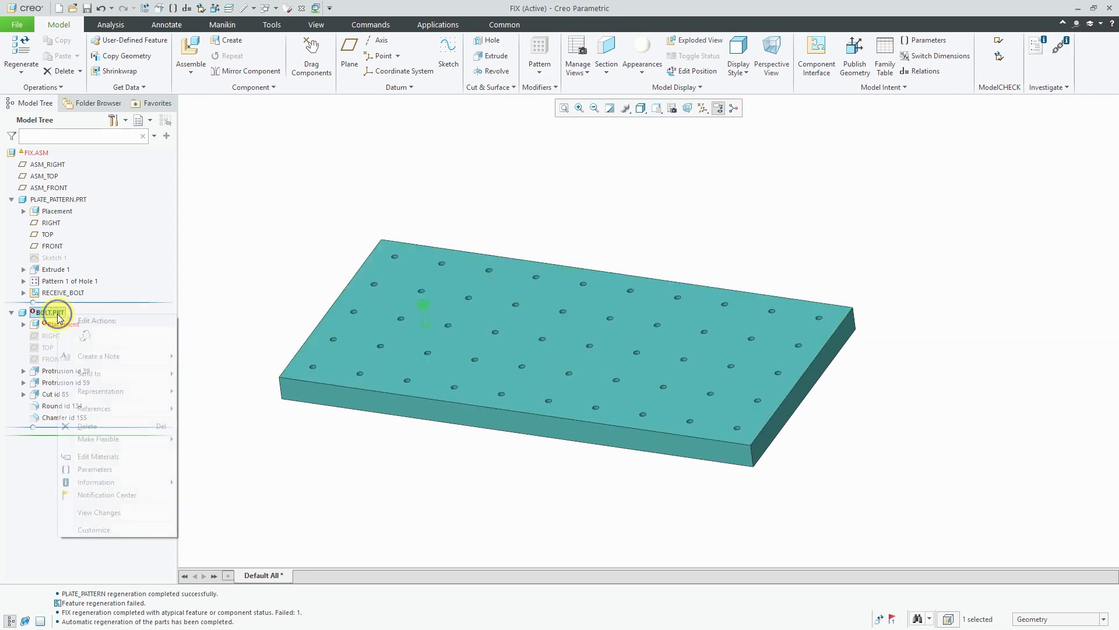
left_click(88, 275)
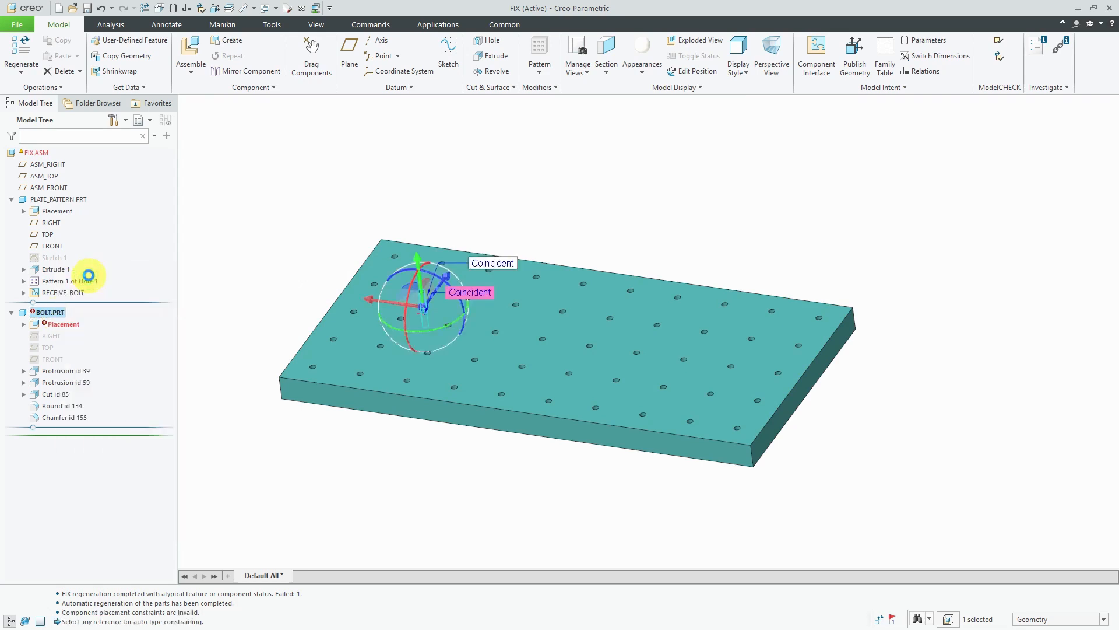
left_click(95, 87)
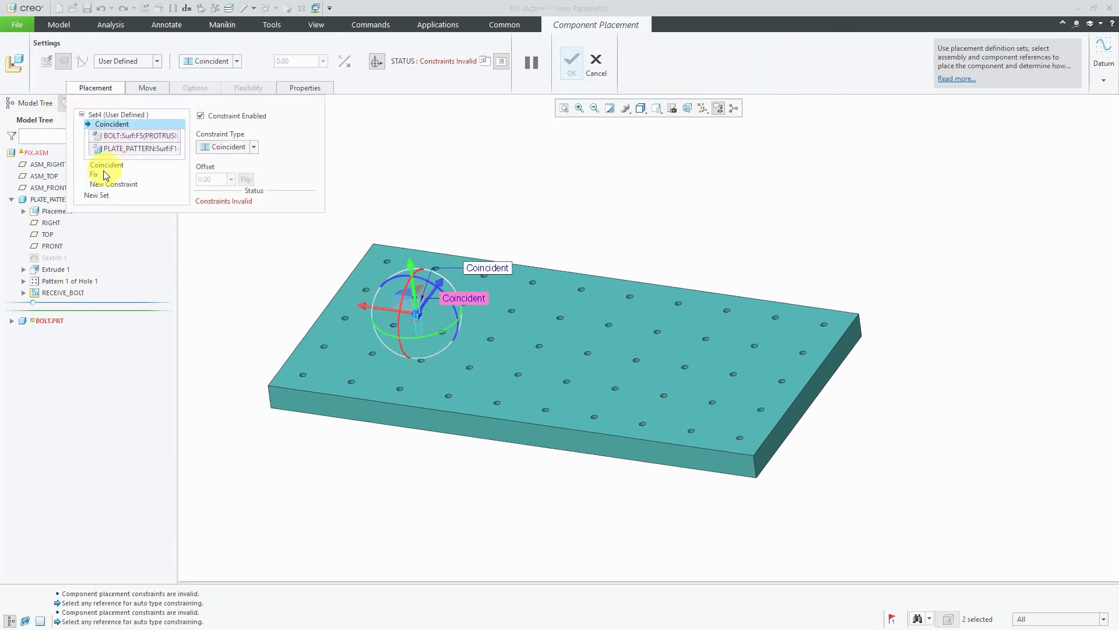
left_click(95, 174)
left_click(116, 184)
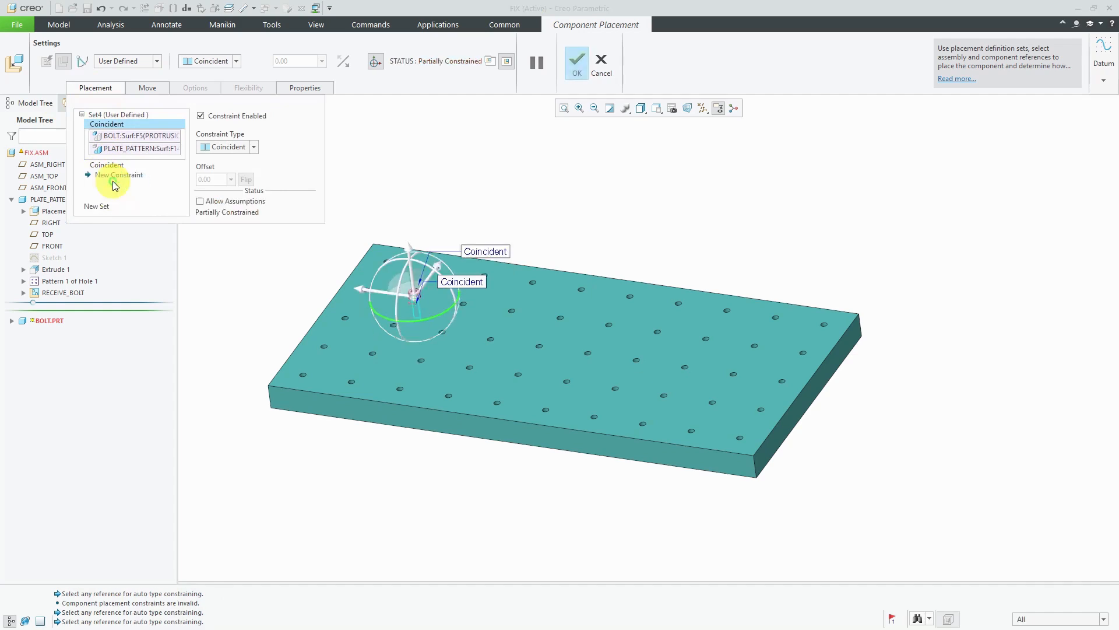
Enable Allow Assumptions for the bolt and accept the redefined placement.
left_click(200, 201)
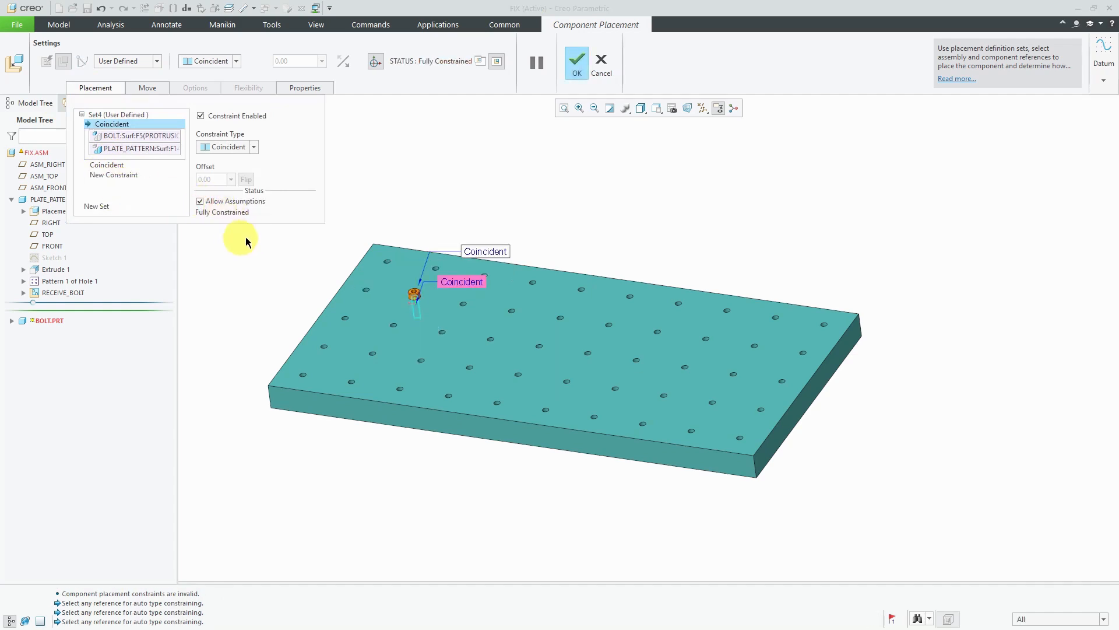
left_click(577, 63)
left_click(318, 238)
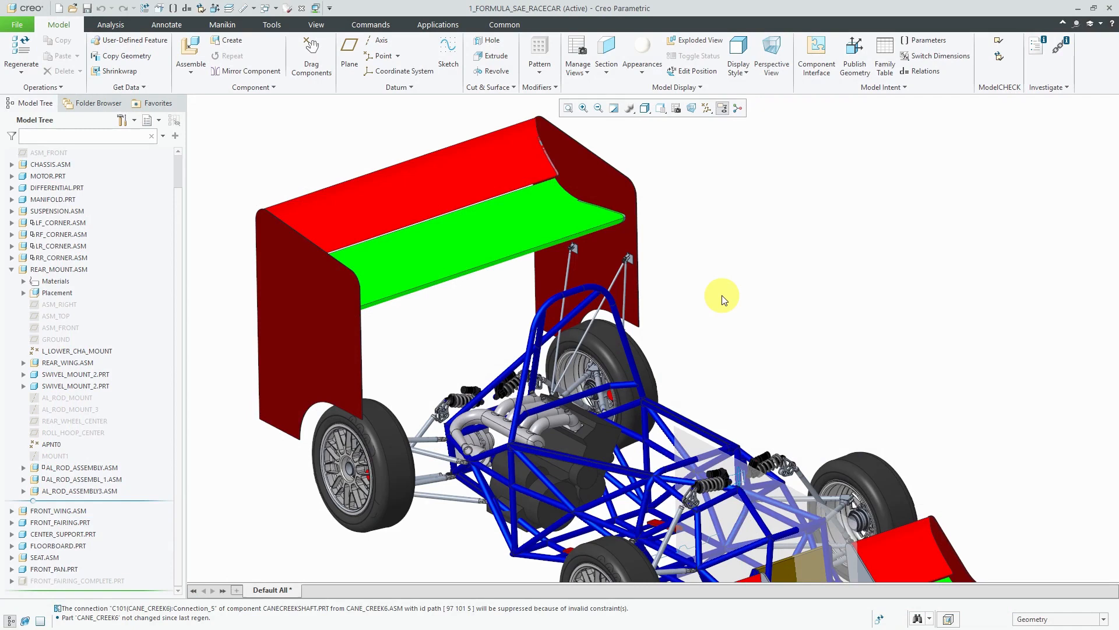
In the racecar assembly, place a simple 0.25 diameter hole on the base plate of the rear wing's outer swivel mount.
scroll(644, 257, "down", 5)
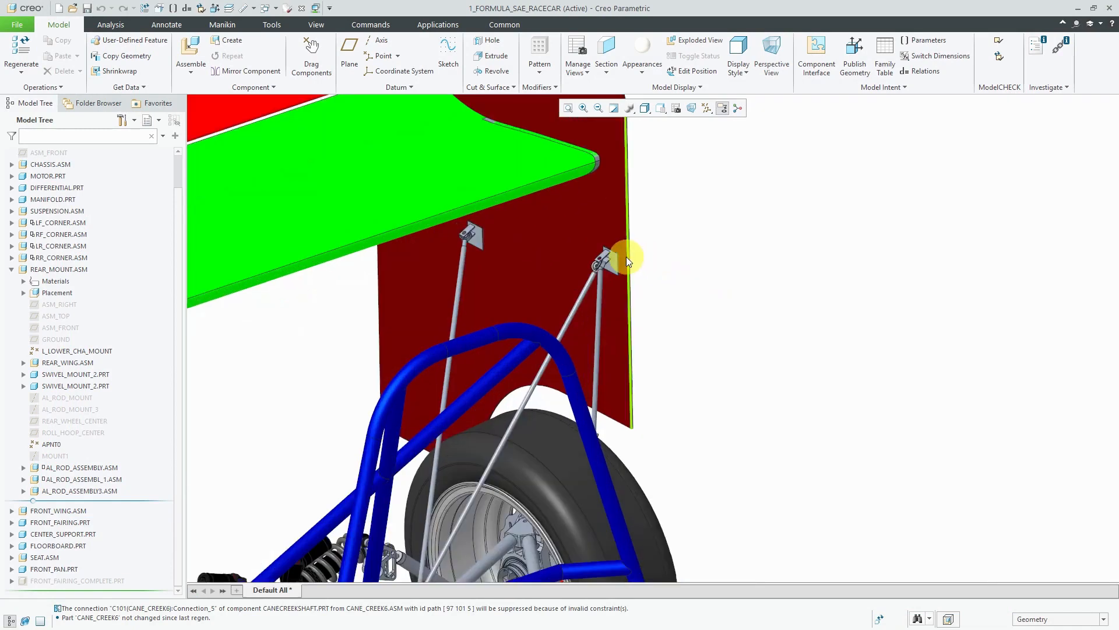
scroll(626, 256, "down", 5)
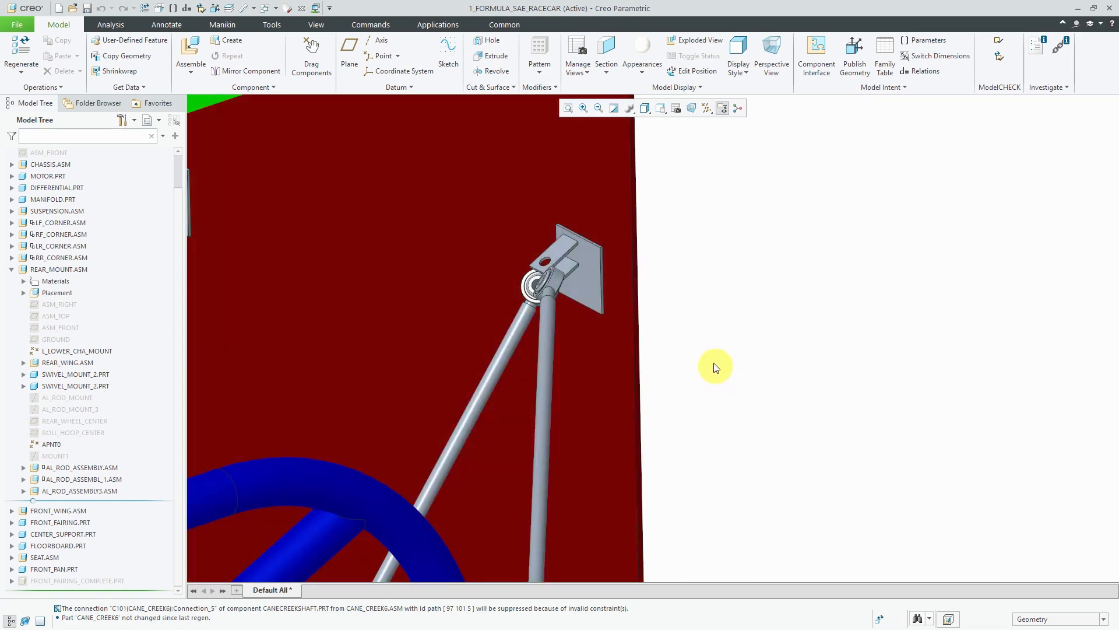
left_click(619, 216)
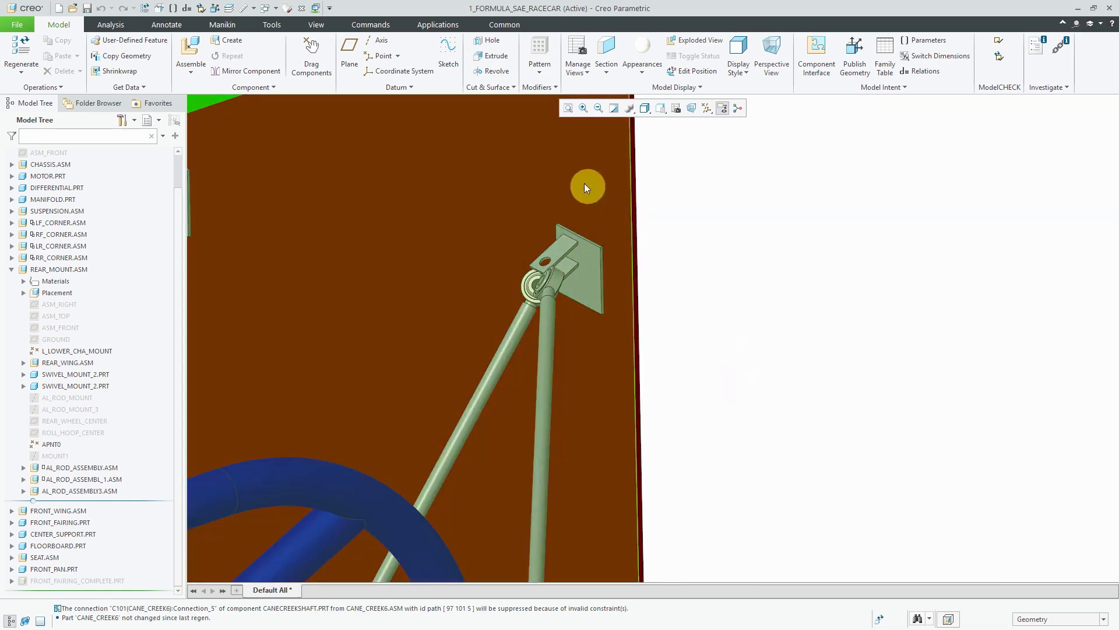
left_click(492, 42)
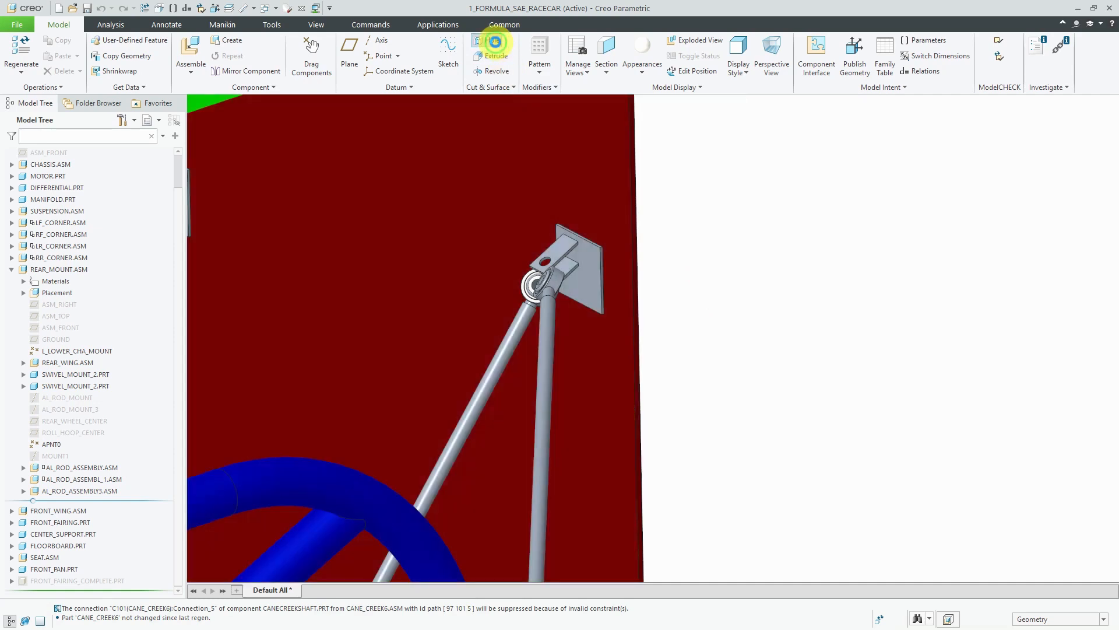
left_click(585, 269)
scroll(583, 267, "down", 5)
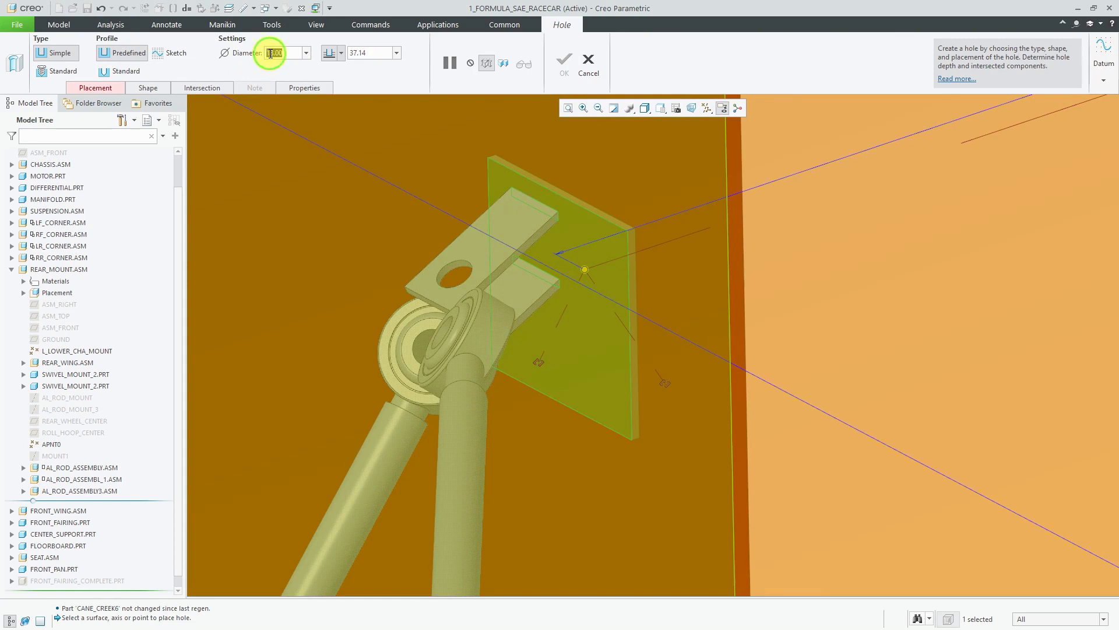
double_click(270, 53)
type("0.25")
key("Return")
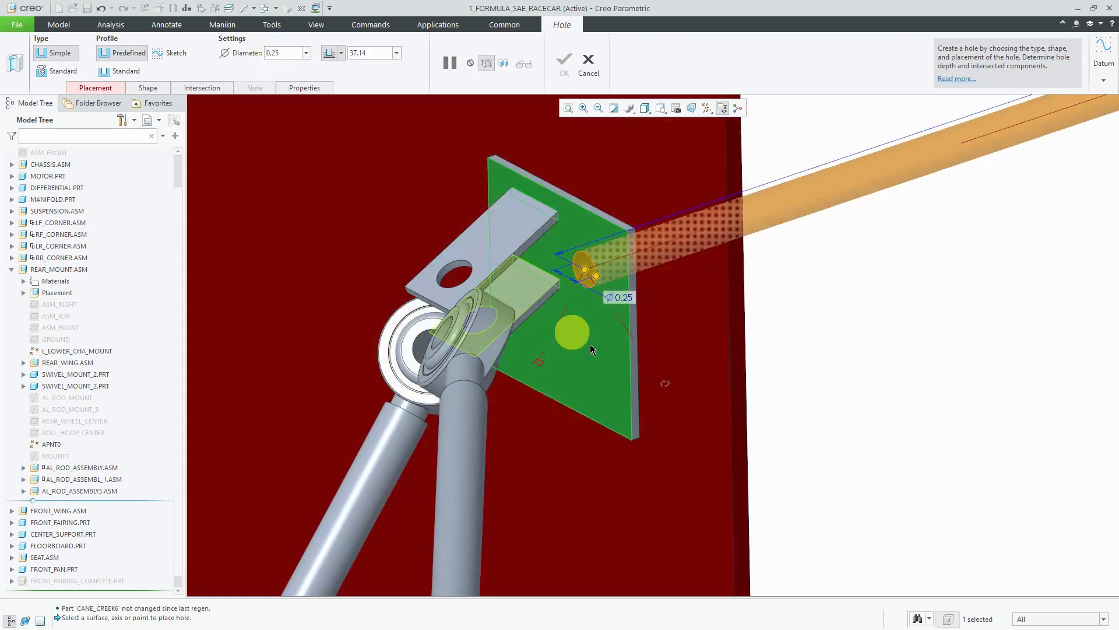
Attach the hole's two offset references to the plate's top and side edges, at about 0.44 and 0.48.
left_click_drag(535, 363, 597, 225)
scroll(640, 349, "up", 3)
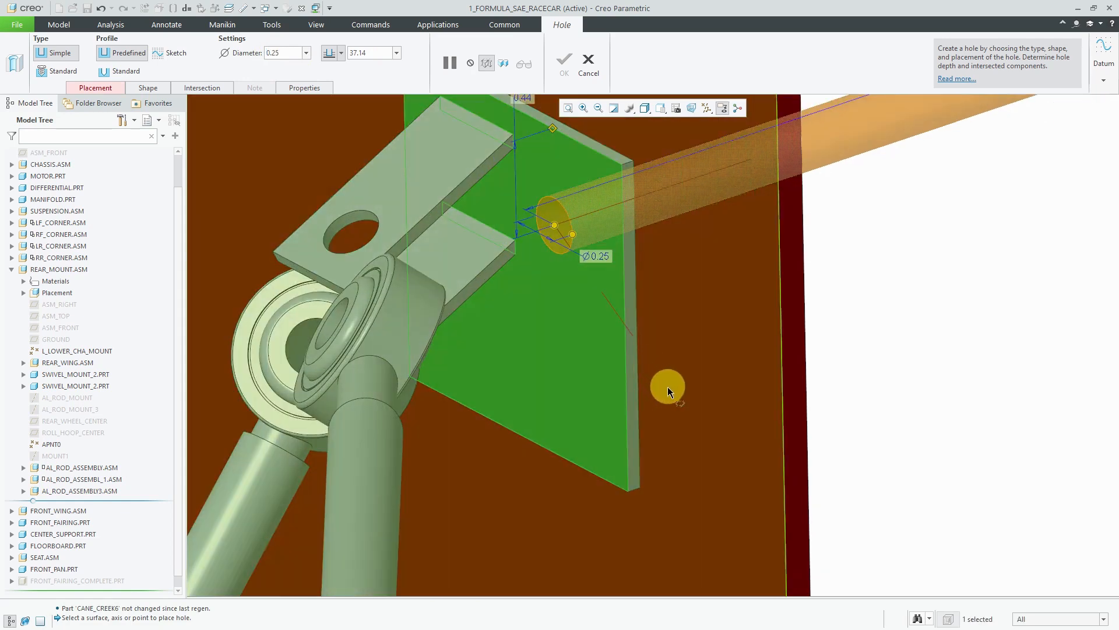
left_click(628, 330)
scroll(626, 350, "down", 5)
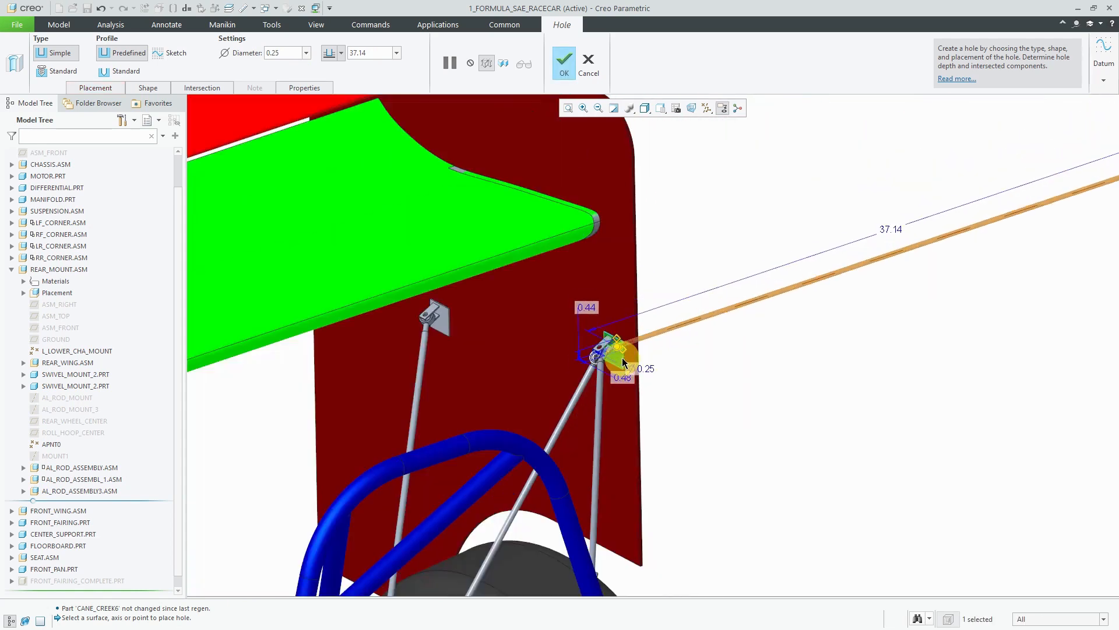
Set the hole's depth to Through All.
scroll(620, 349, "down", 4)
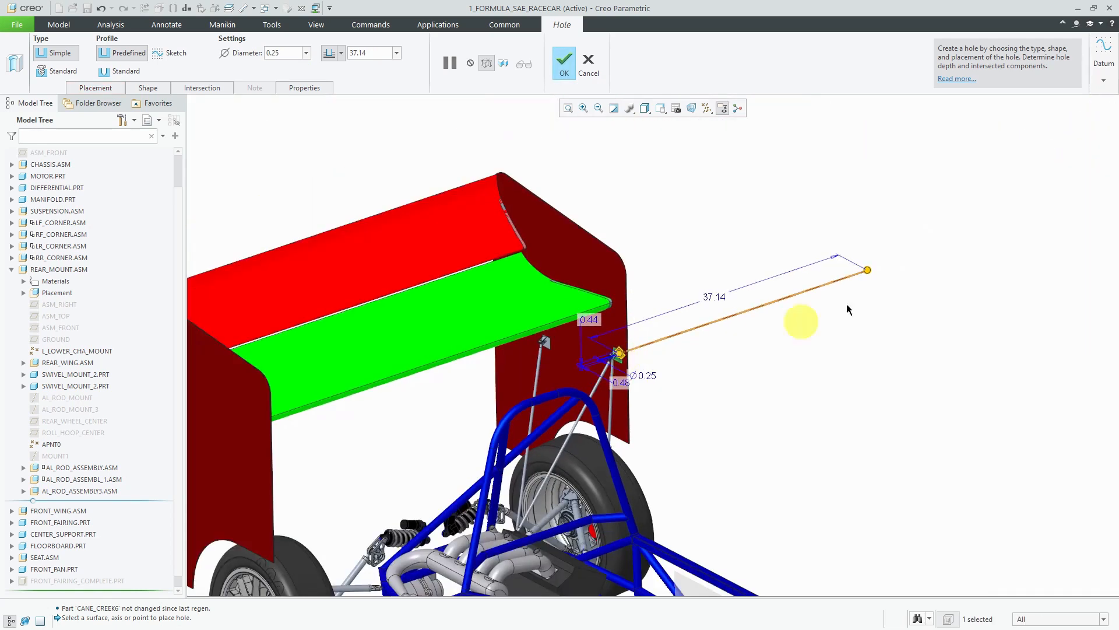
right_click(869, 271)
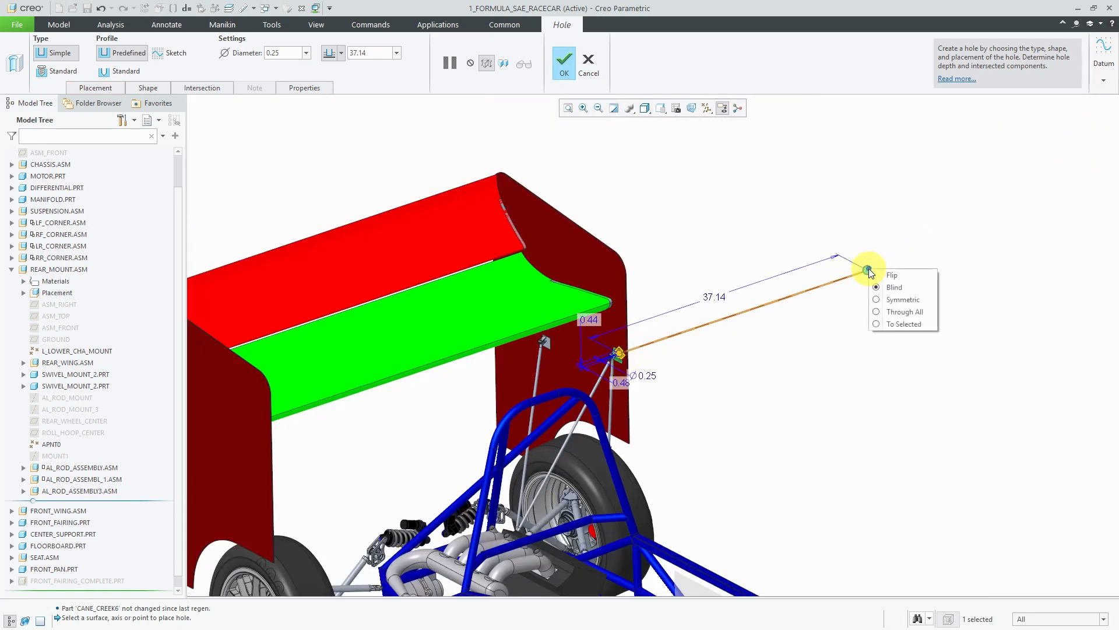
left_click(905, 311)
scroll(634, 361, "up", 3)
scroll(600, 368, "up", 5)
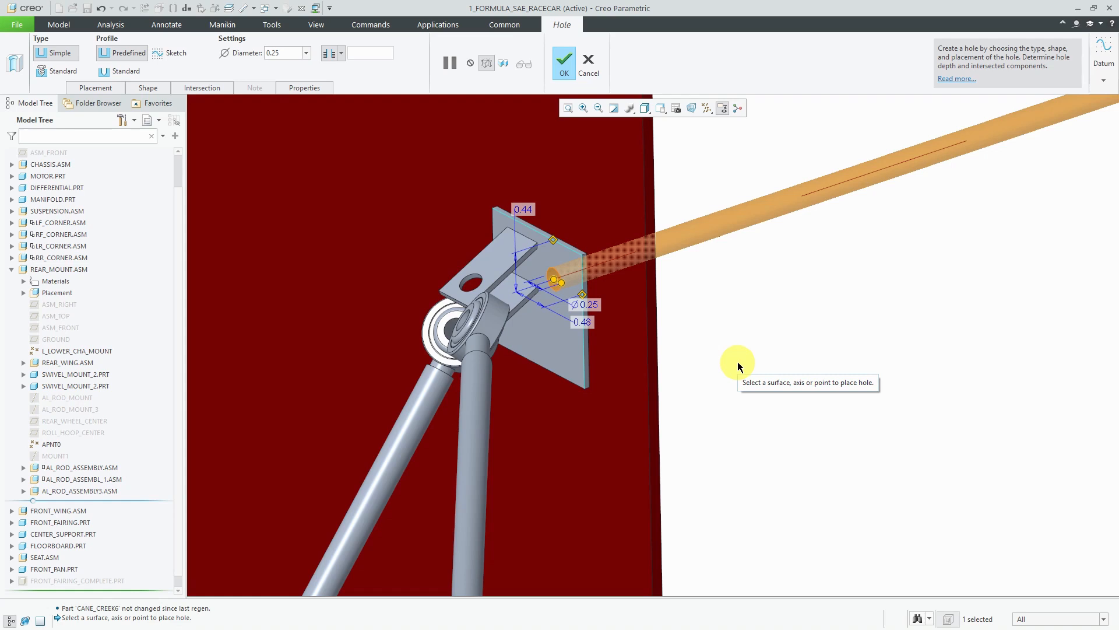
Add the intersected models to the hole with automatic update off, and discard the hole feature.
left_click(207, 88)
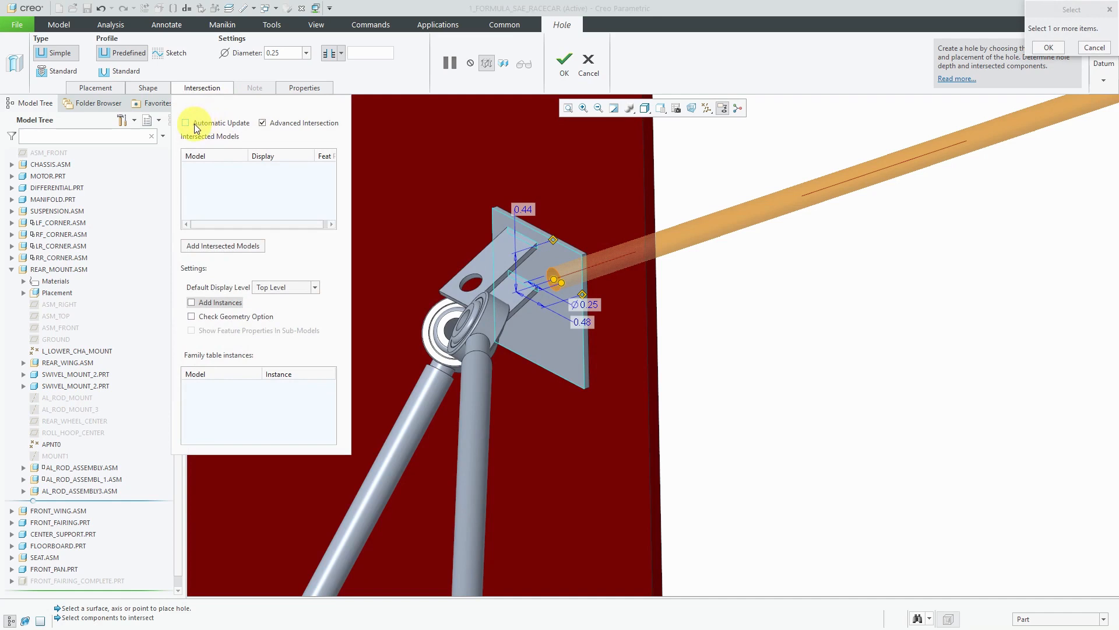
left_click(245, 249)
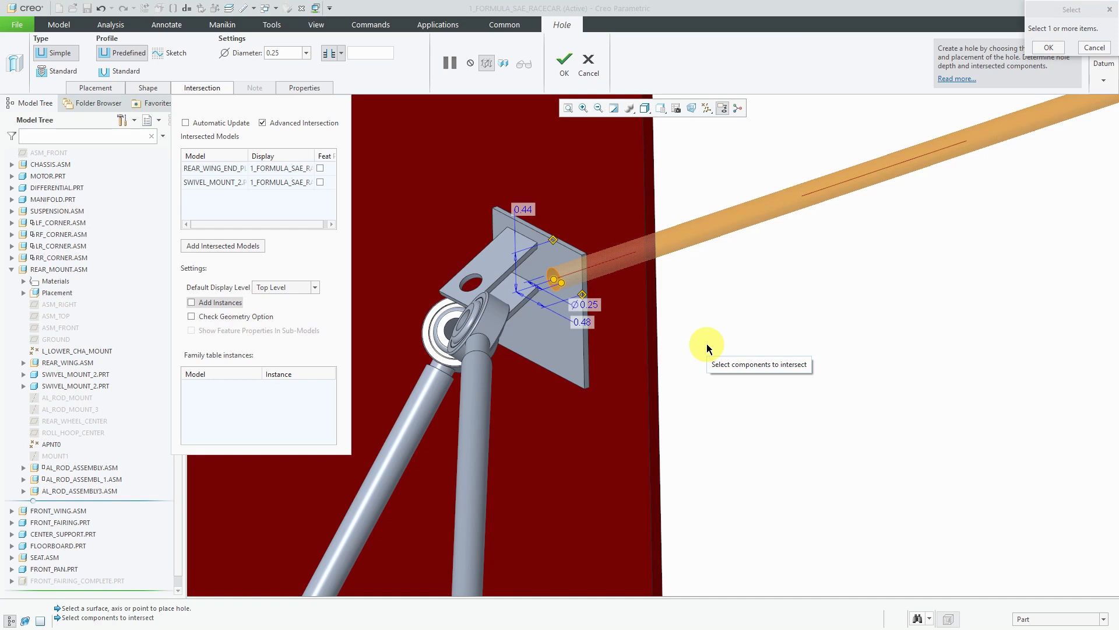
left_click(588, 63)
left_click(574, 340)
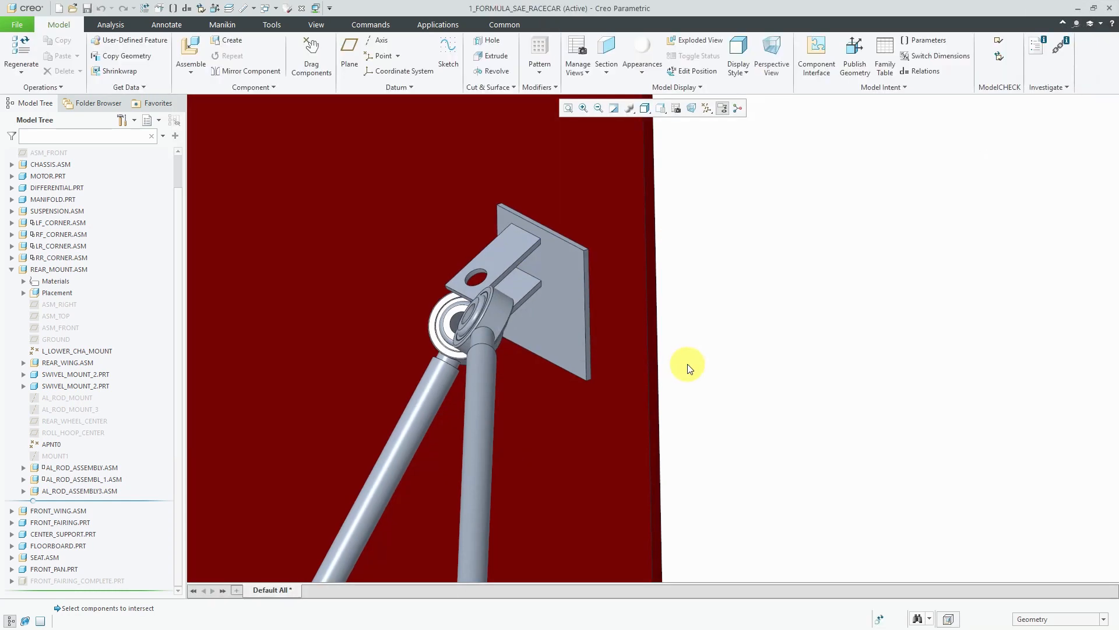
Switch to the DEMO part's window and create a new design assembly with the default template.
left_click(274, 11)
left_click(288, 35)
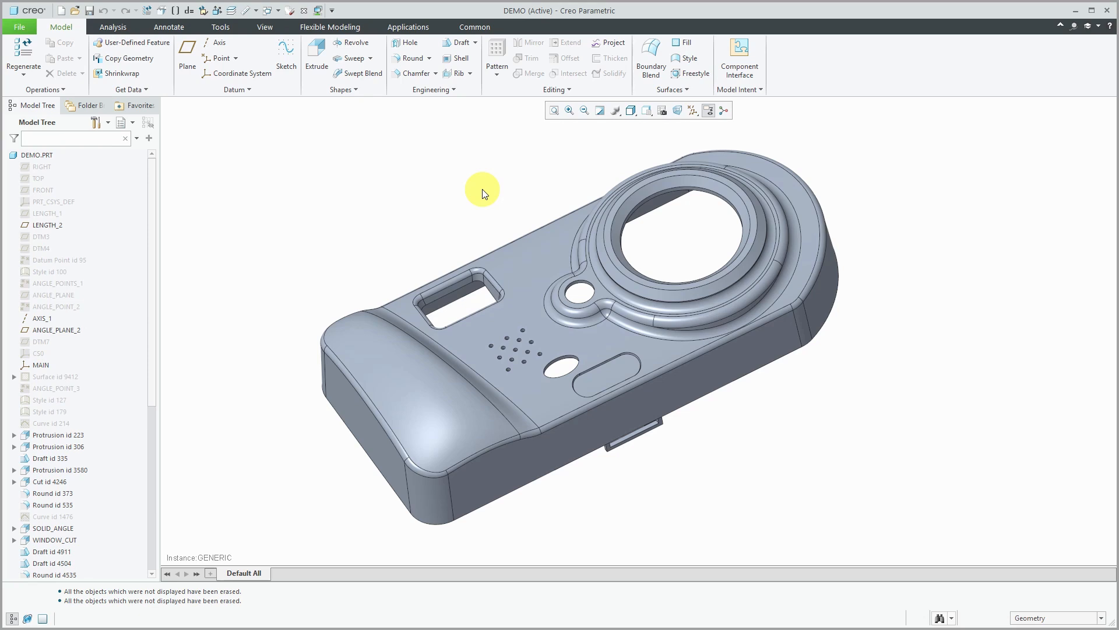
left_click(62, 10)
left_click(479, 276)
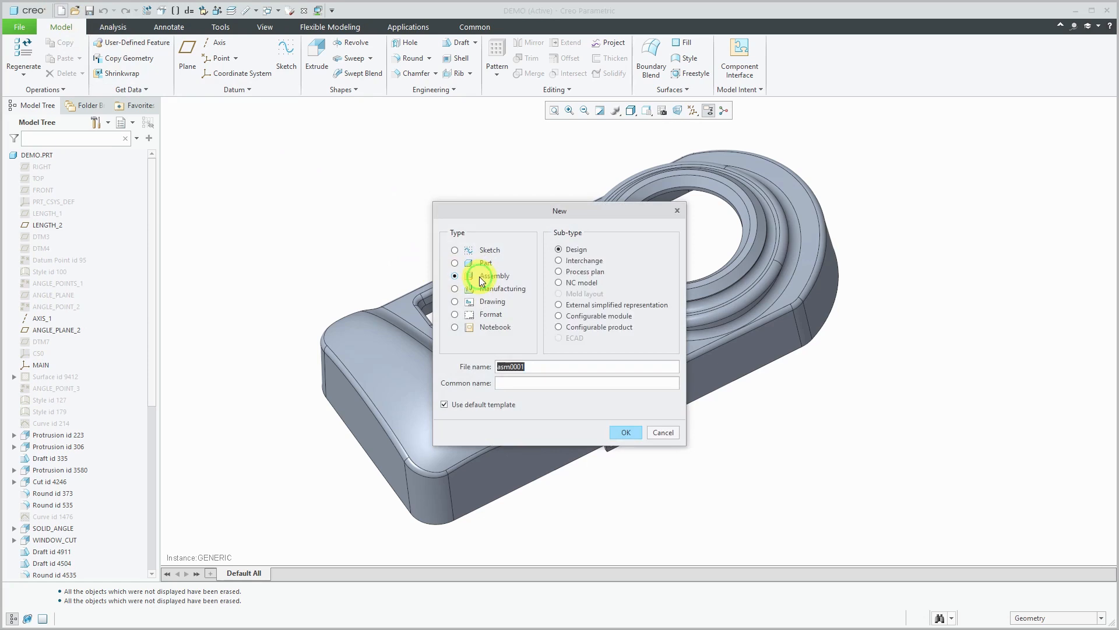
left_click(626, 432)
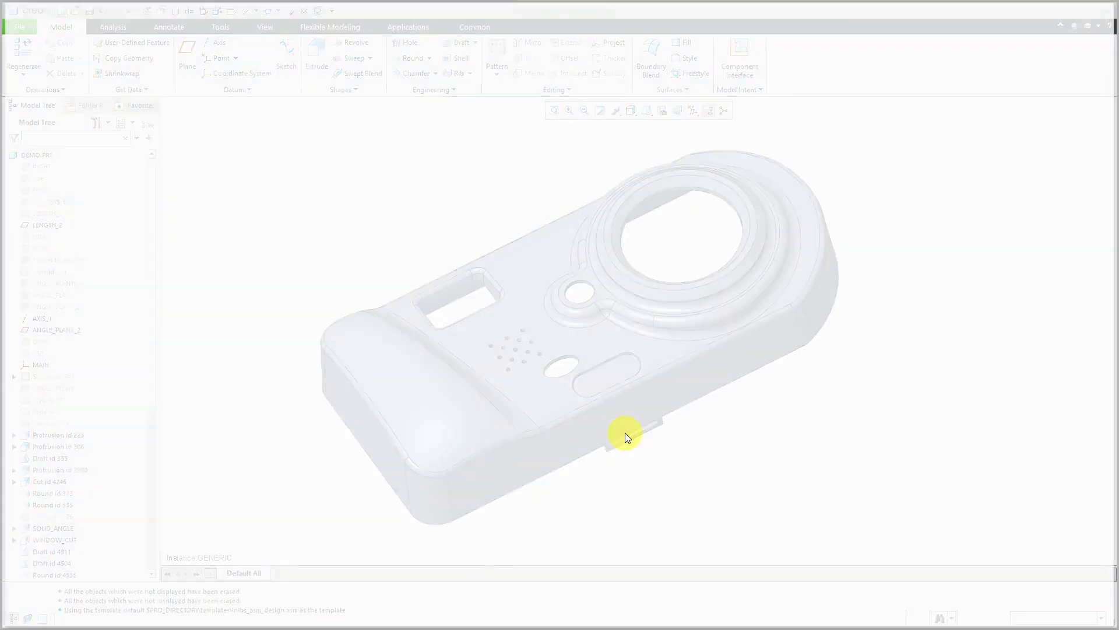
Assemble demo.prt from the session into the new assembly with a Default constraint.
left_click(196, 51)
left_click(164, 257)
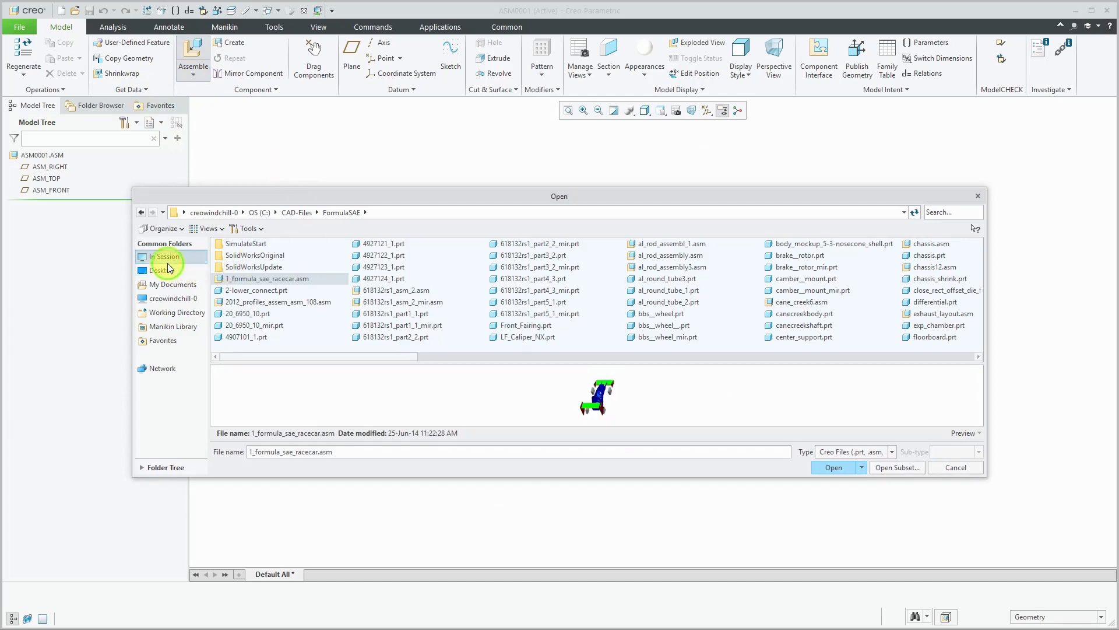
left_click(239, 276)
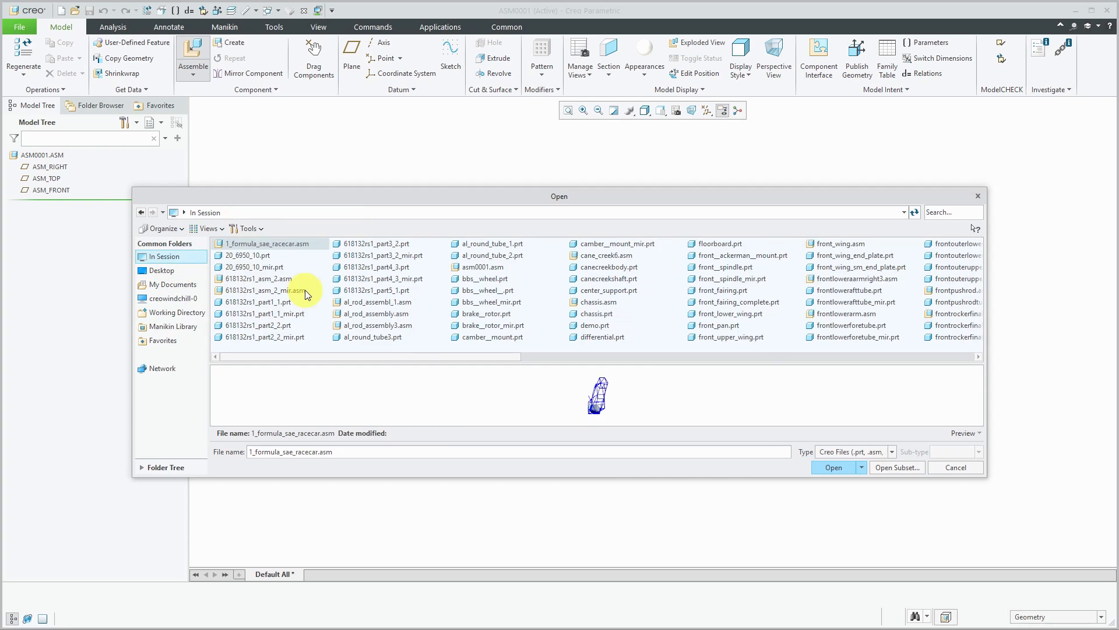
double_click(596, 325)
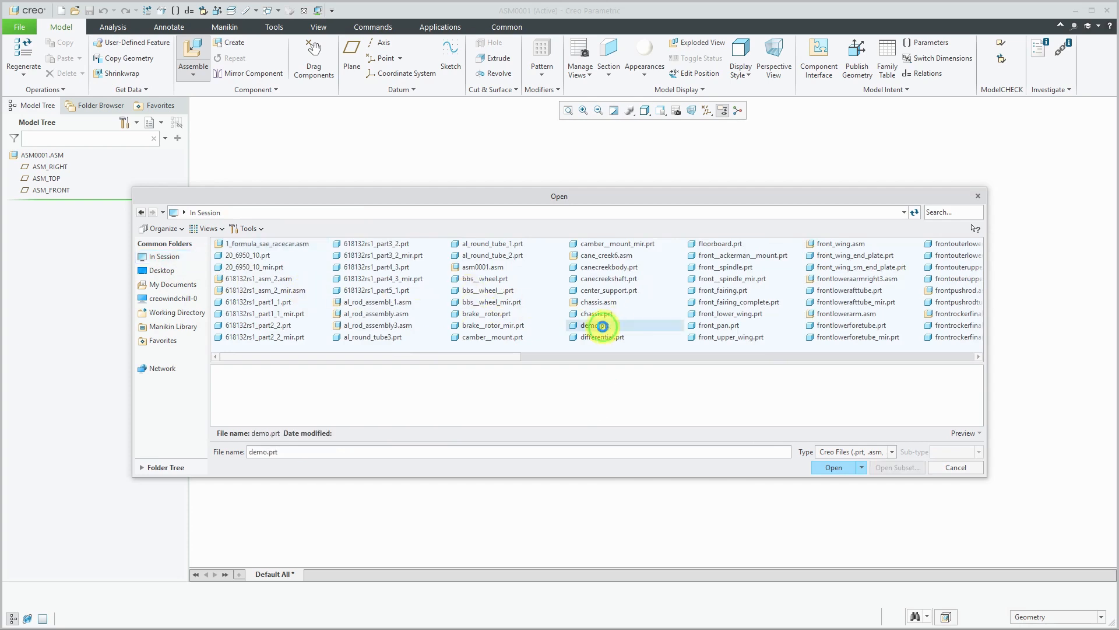
right_click(493, 237)
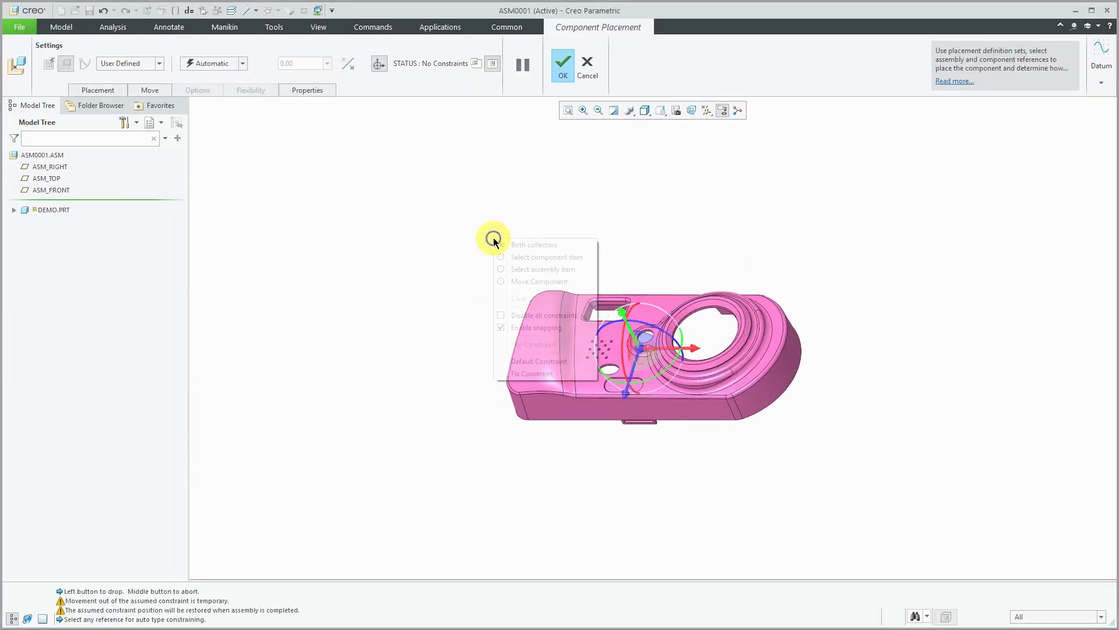
left_click(534, 362)
middle_click(534, 361)
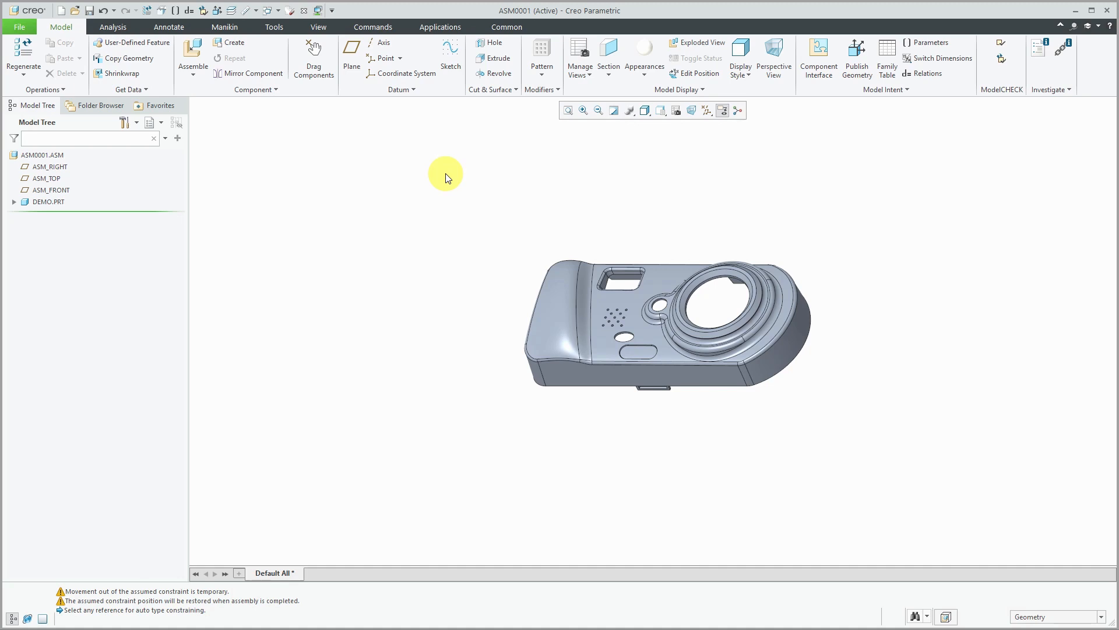
Create a new solid part named demo-machined with the default template.
left_click(62, 12)
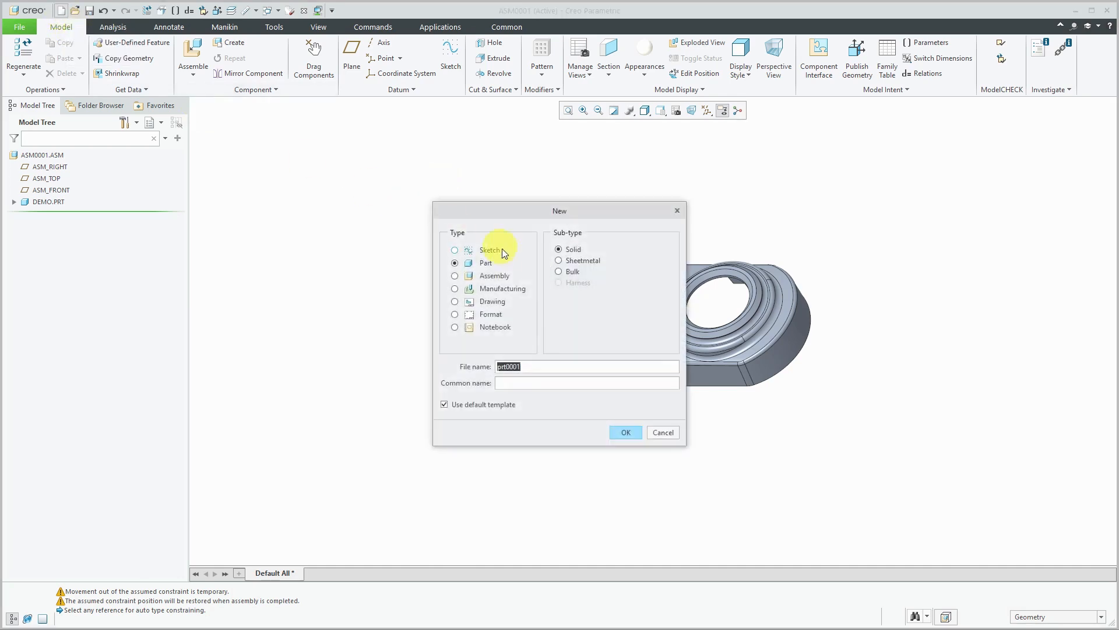
type("demo-machined")
left_click(623, 432)
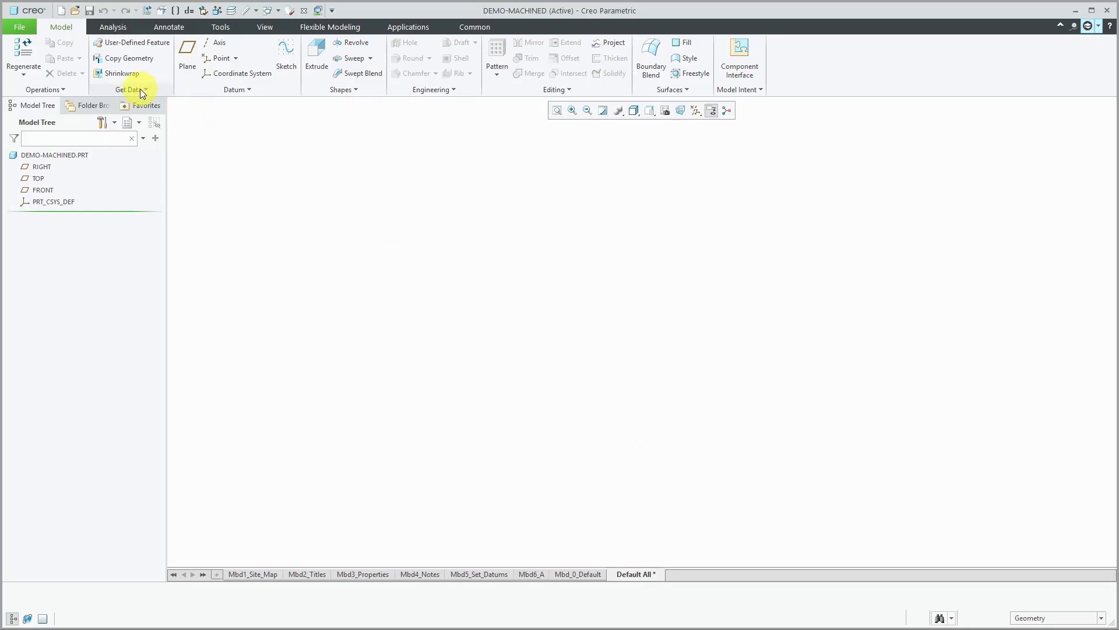
Start a Merge/Inheritance feature in the new part with demo.prt from the session as its reference model.
left_click(140, 89)
left_click(141, 104)
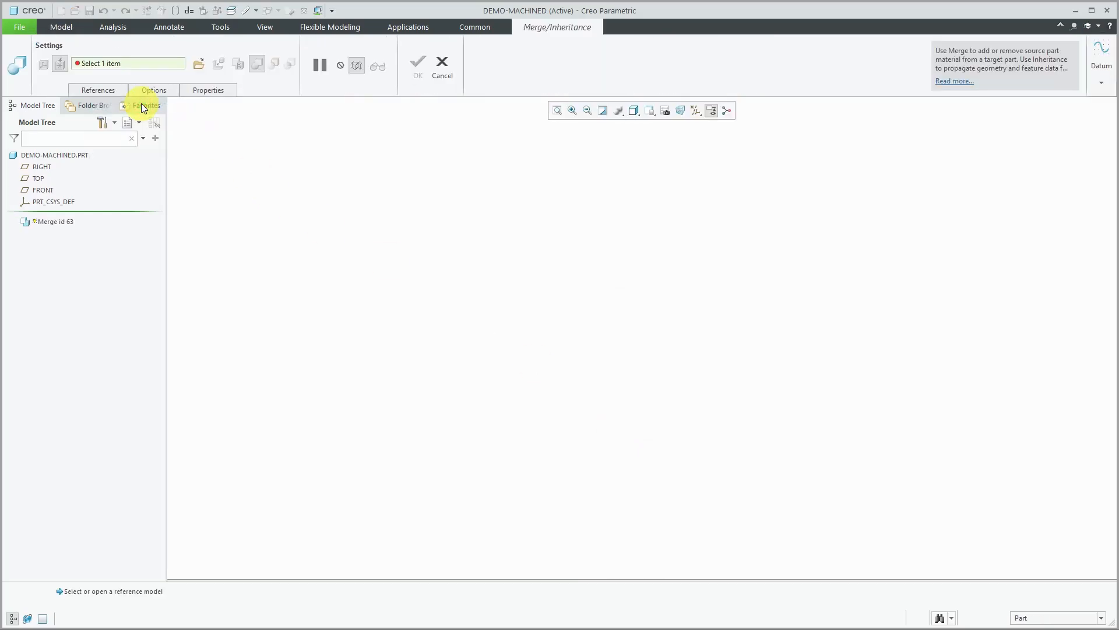
left_click(200, 67)
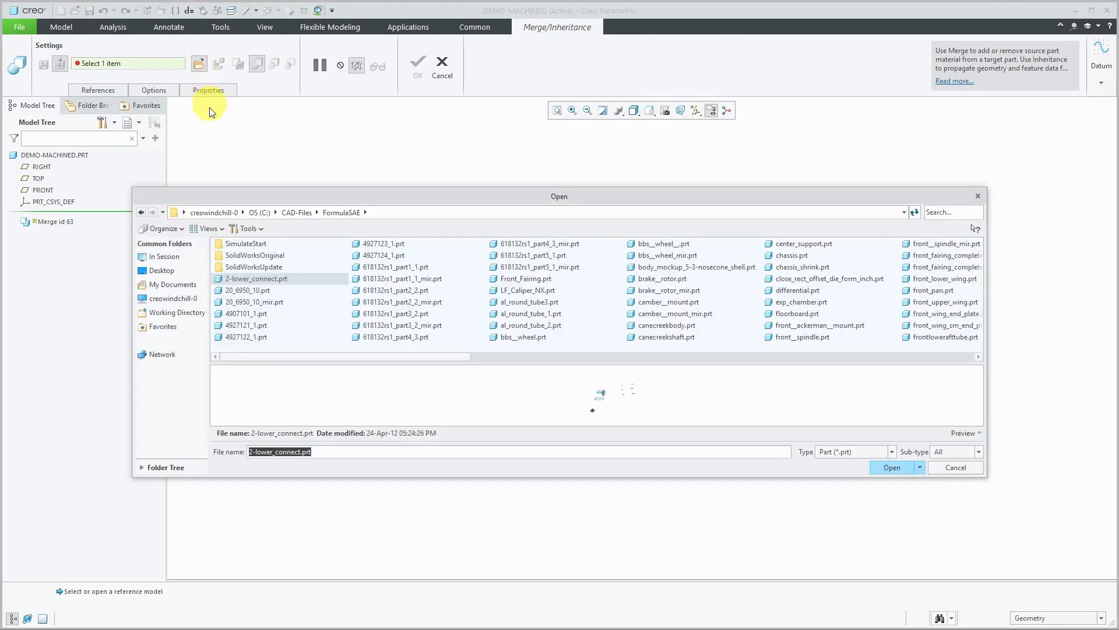
left_click(161, 255)
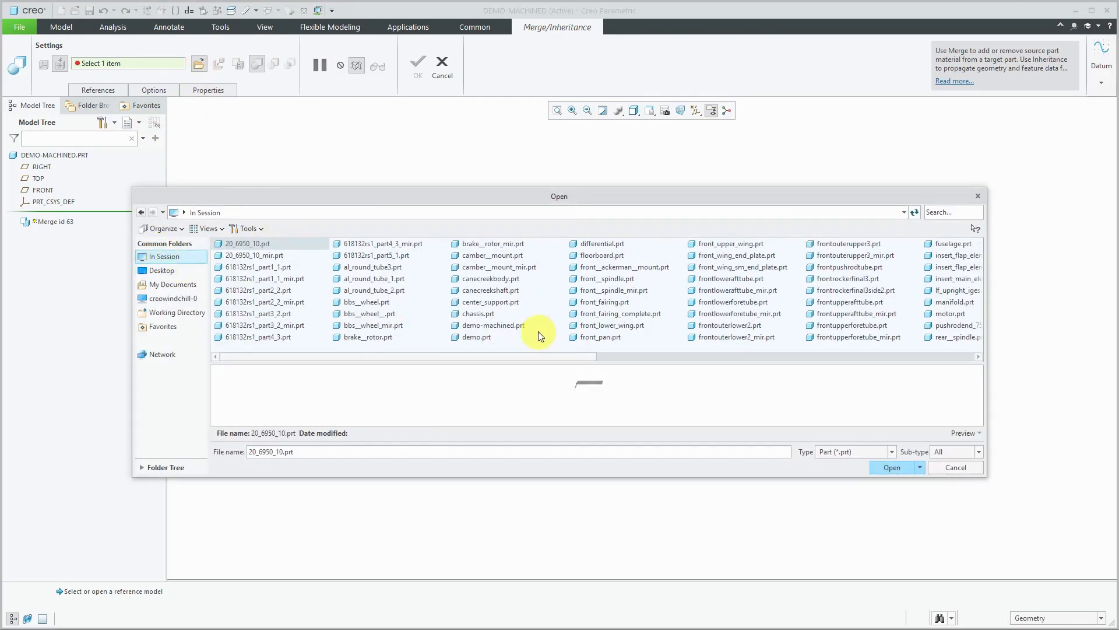
double_click(475, 336)
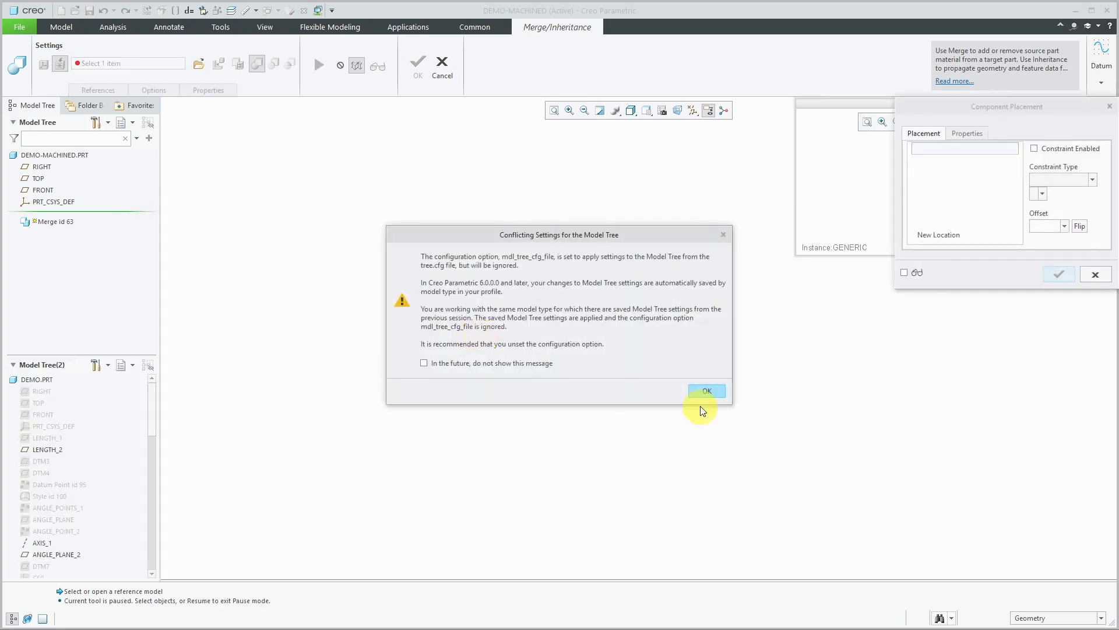
left_click(705, 391)
Place the reference model with a Default constraint and accept its placement.
left_click(1017, 180)
scroll(1013, 263, "down", 3)
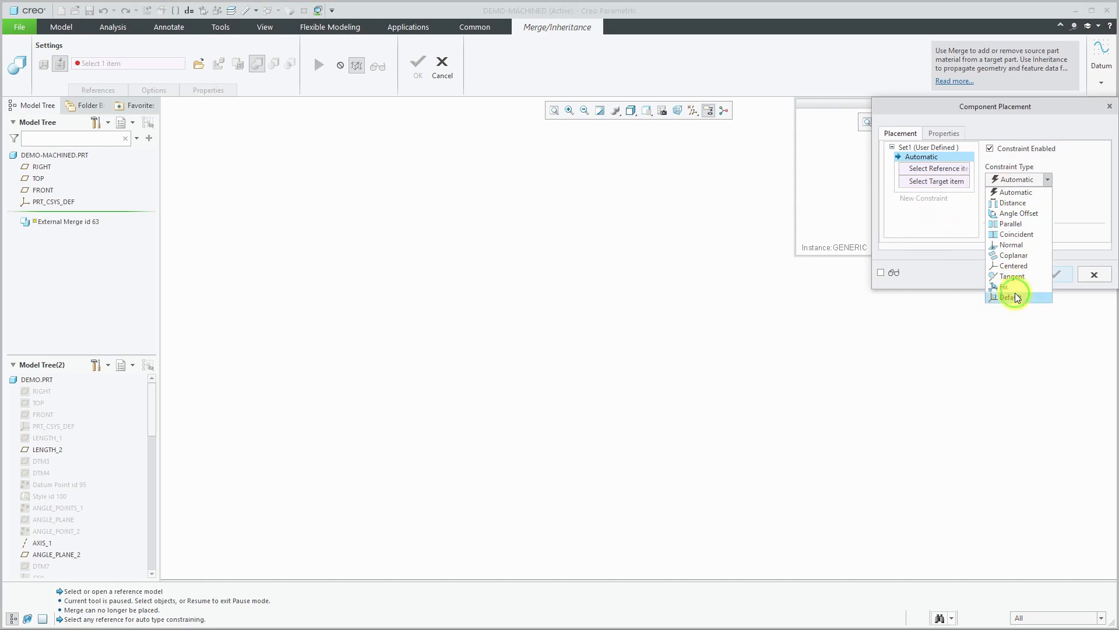
left_click(1015, 293)
left_click(1058, 274)
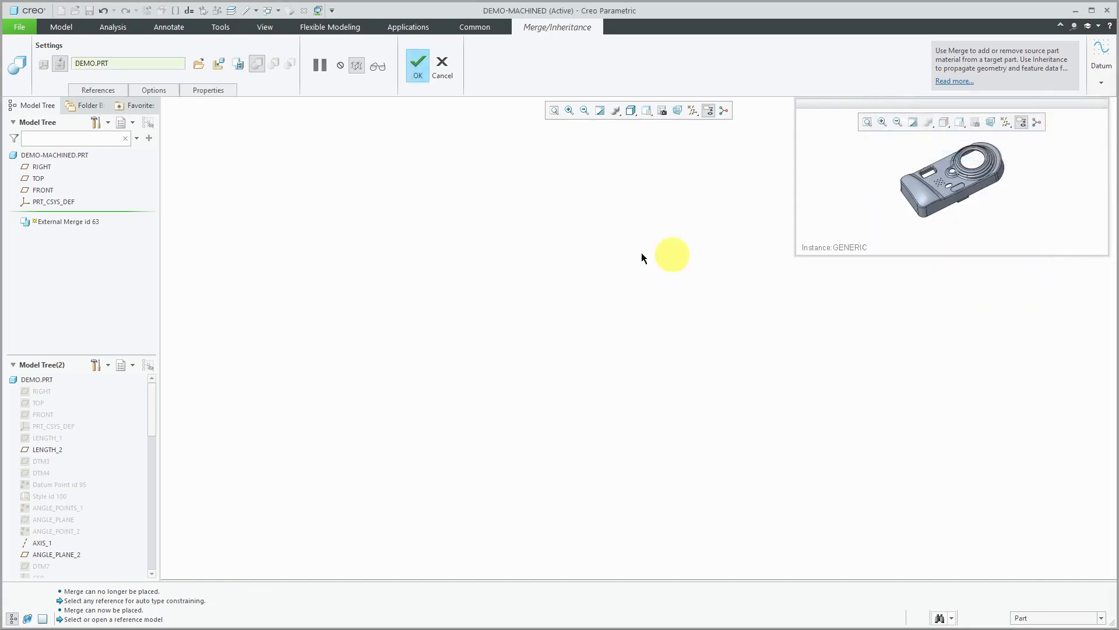
Turn the merge into an inheritance feature, complete it and inspect the part's model tree.
left_click(239, 66)
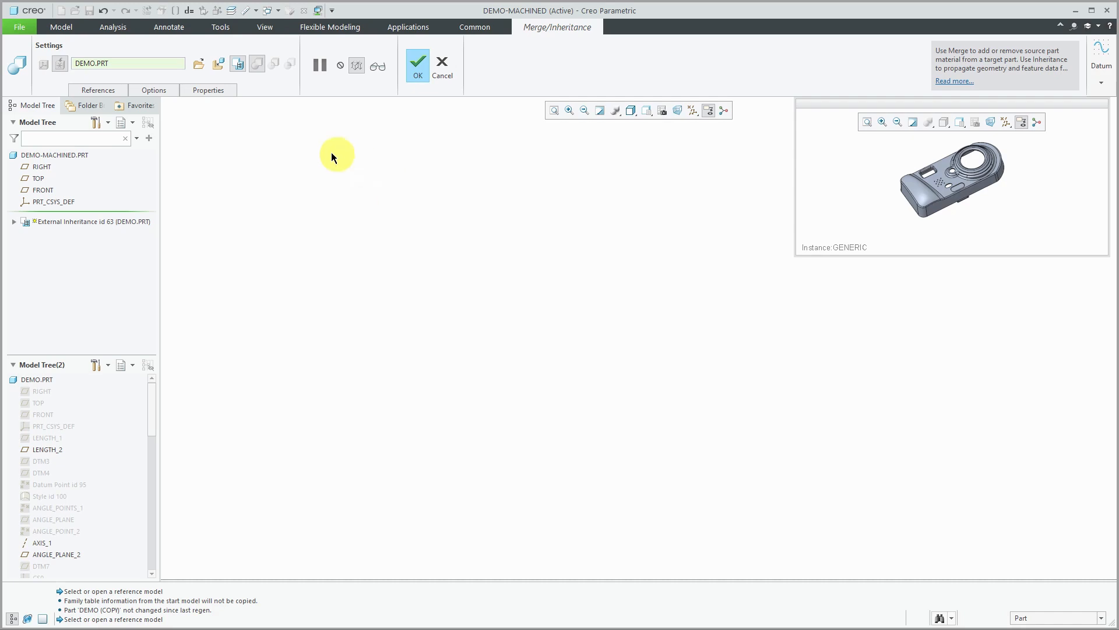
left_click(418, 75)
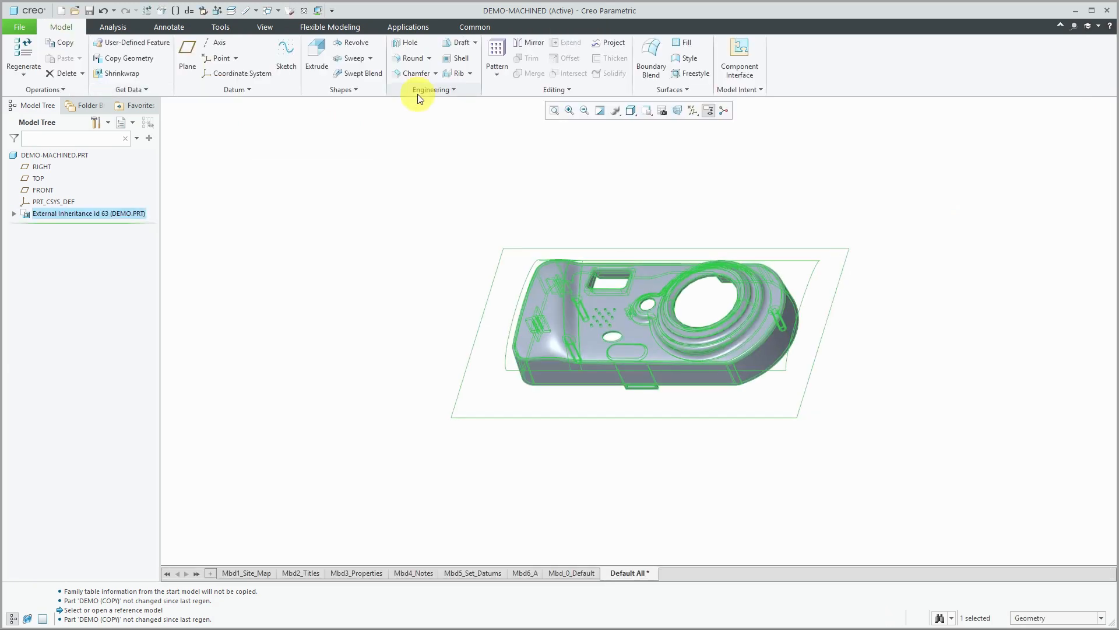
left_click(256, 212)
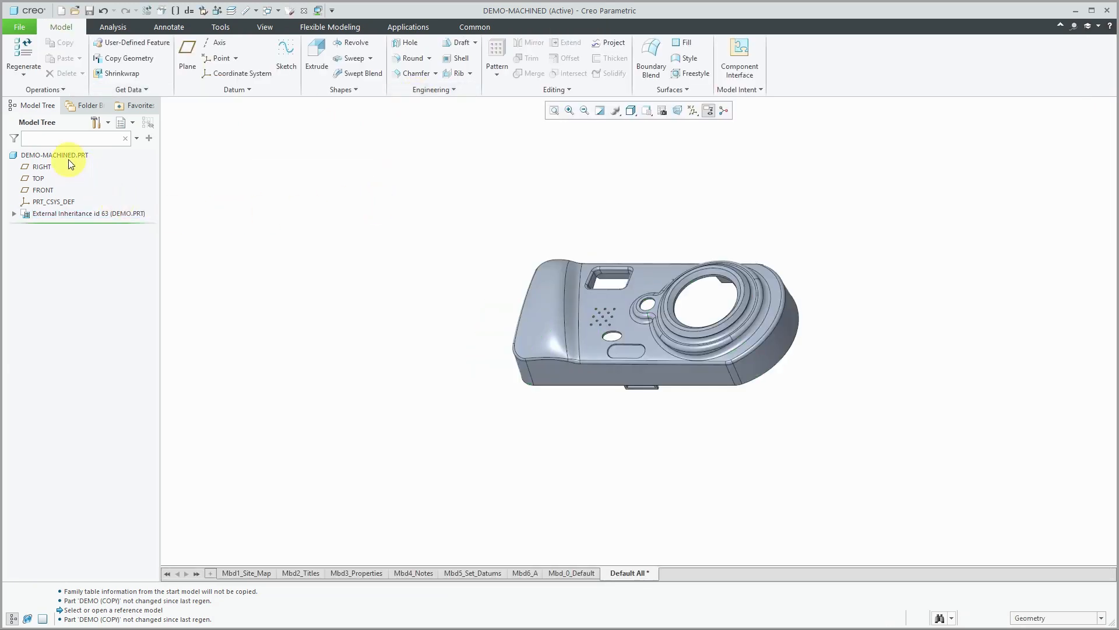
left_click(13, 214)
left_click(13, 154)
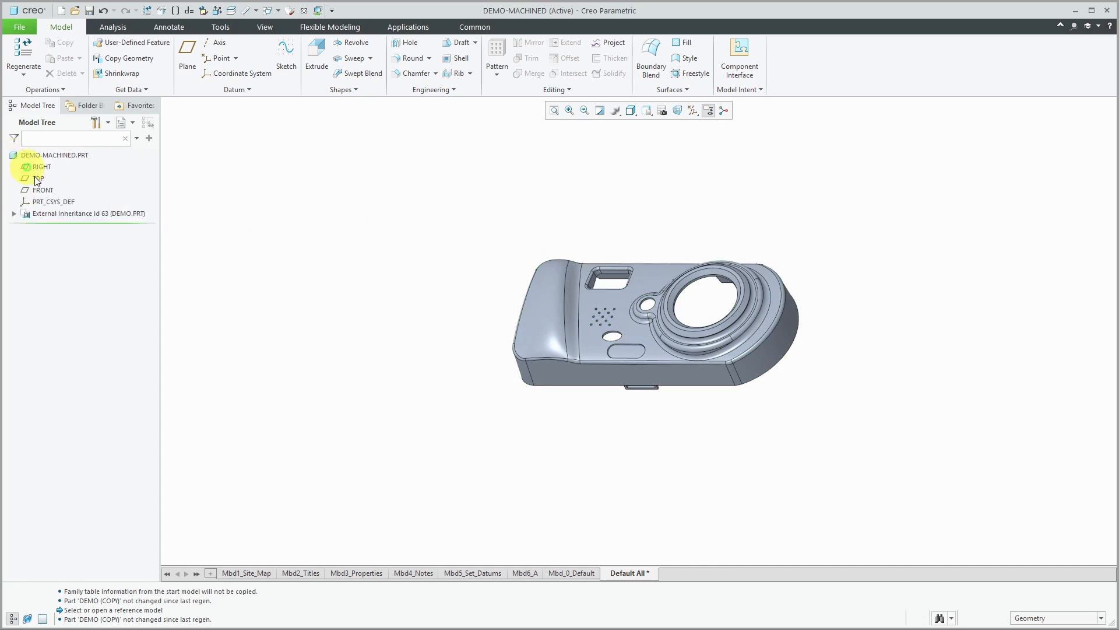